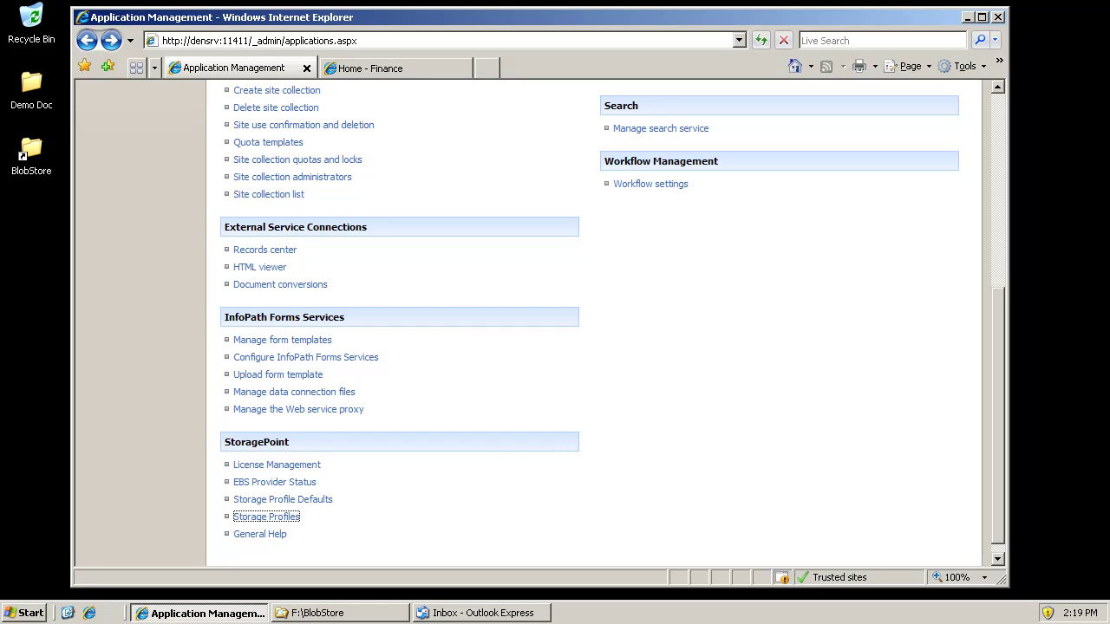
Step: Open the StoragePoint storage profile for the Finance site collection, review its storage settings, and return to the profile list
{"action": "left_click", "coordinate": [269, 518]}
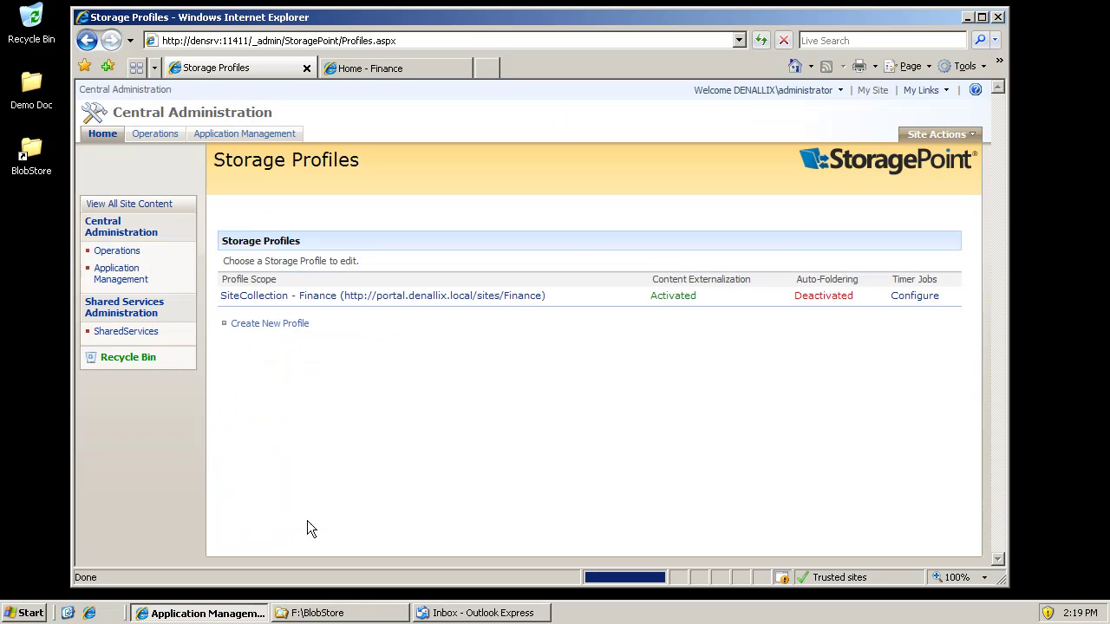
{"action": "left_click", "coordinate": [387, 301]}
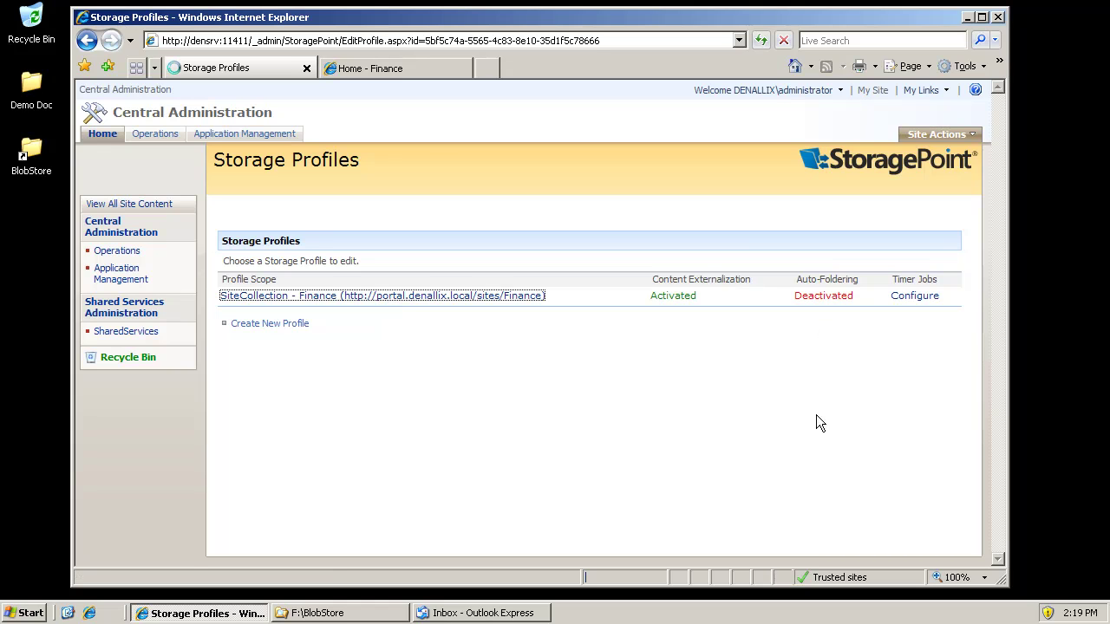
{"action": "scroll", "coordinate": [669, 239], "scroll_direction": "down", "scroll_amount": 5}
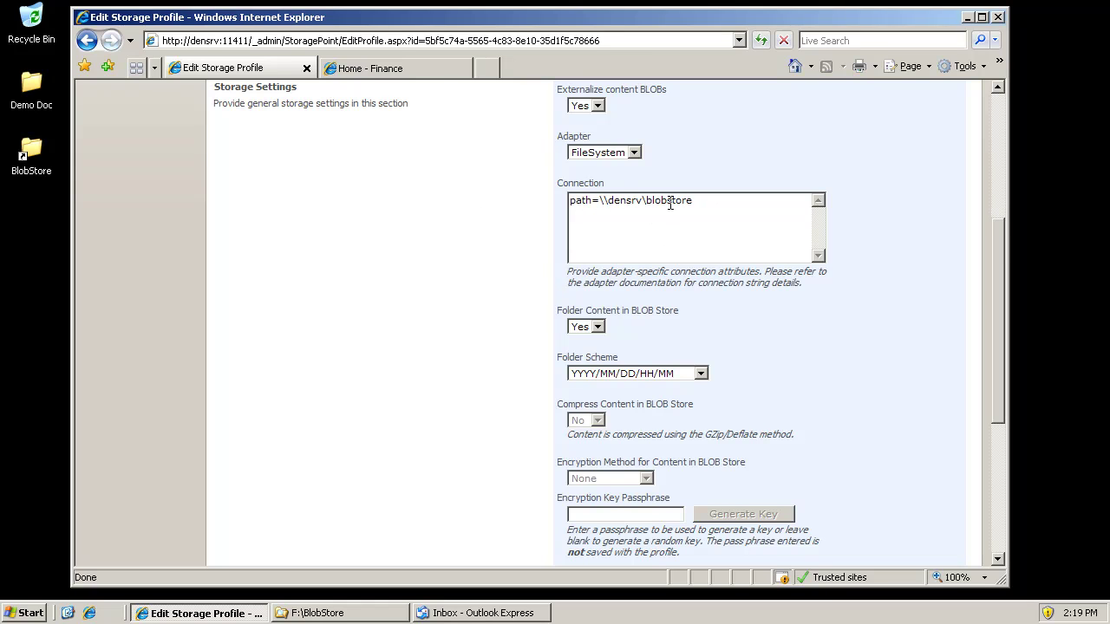
{"action": "scroll", "coordinate": [919, 386], "scroll_direction": "down", "scroll_amount": 3}
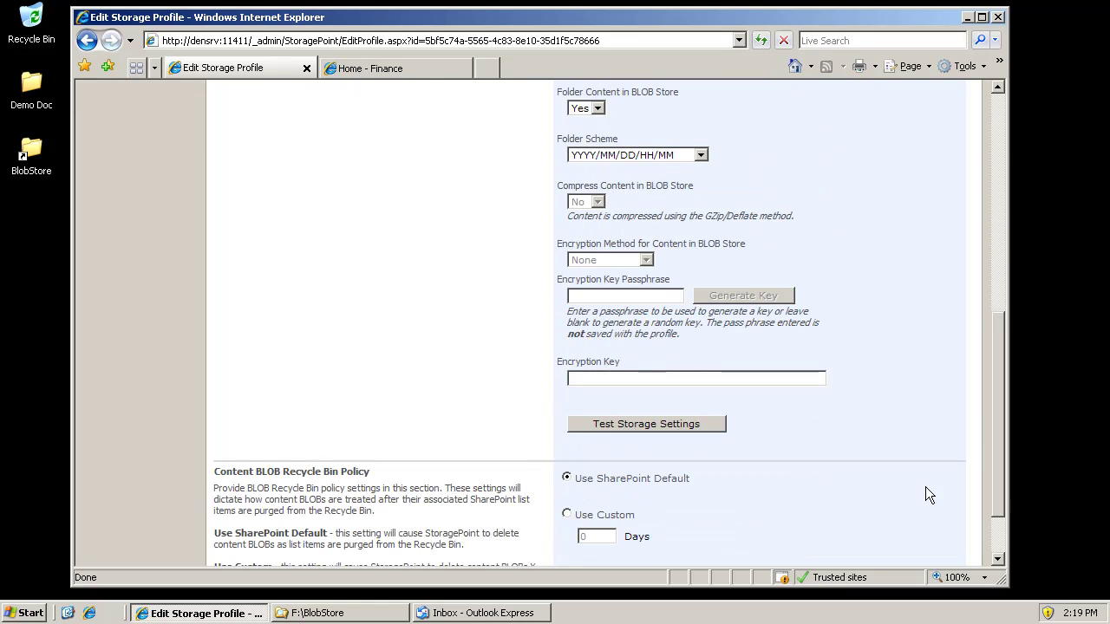
{"action": "left_click", "coordinate": [933, 543]}
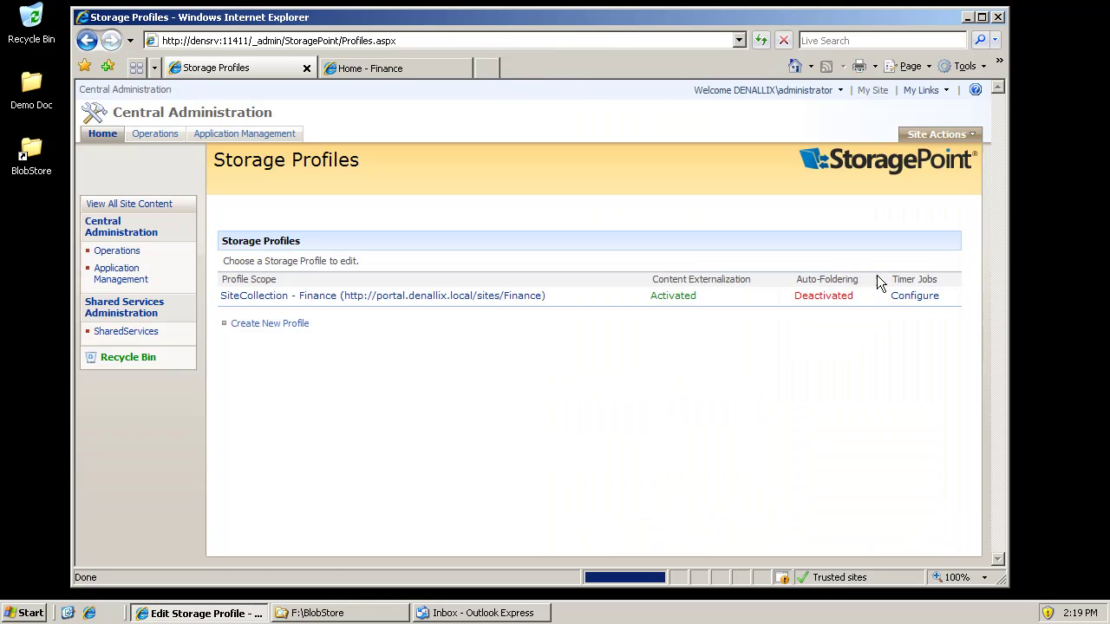
Step: Open the Finance profile's timer job setup and run the BLOB externalization job immediately on server densrv
{"action": "left_click", "coordinate": [919, 297]}
{"action": "scroll", "coordinate": [868, 378], "scroll_direction": "down", "scroll_amount": 5}
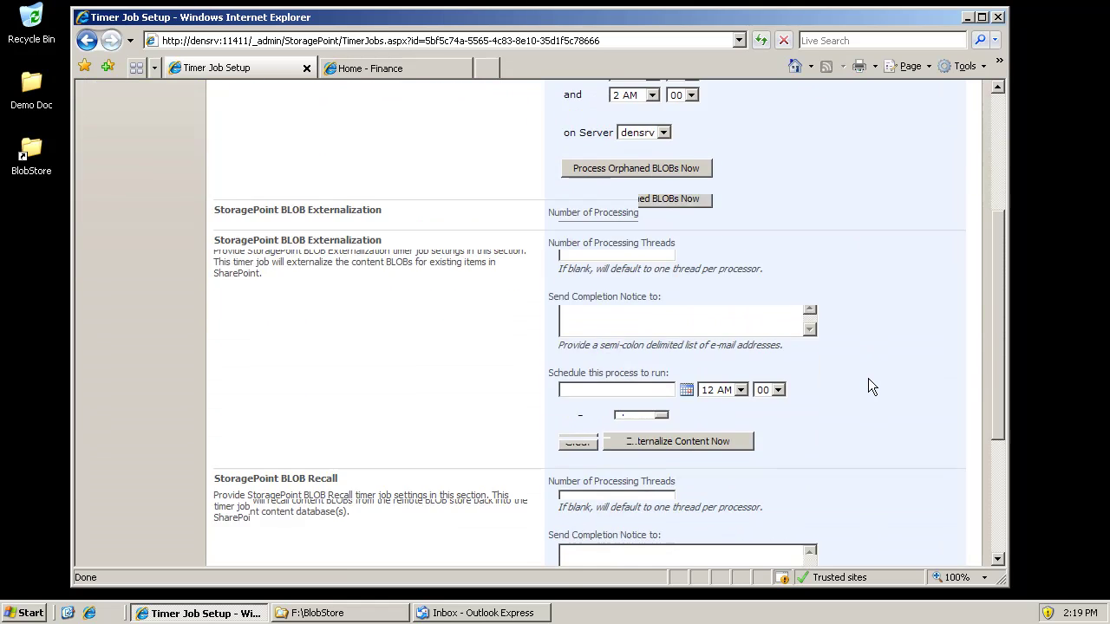
{"action": "scroll", "coordinate": [867, 378], "scroll_direction": "down", "scroll_amount": 3}
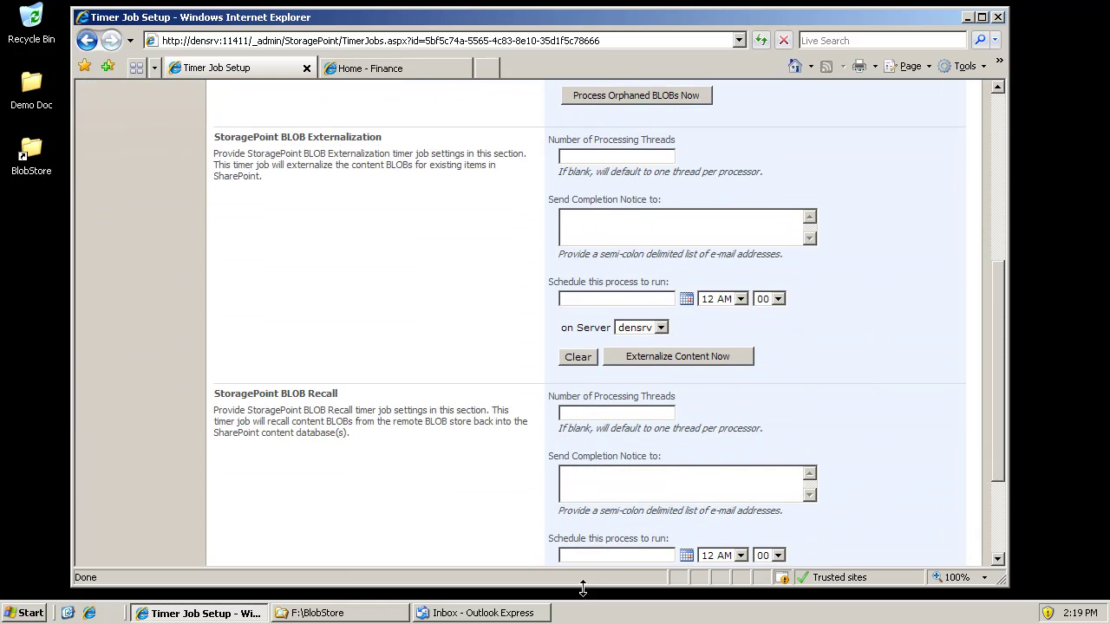
{"action": "scroll", "coordinate": [607, 521], "scroll_direction": "down", "scroll_amount": 2}
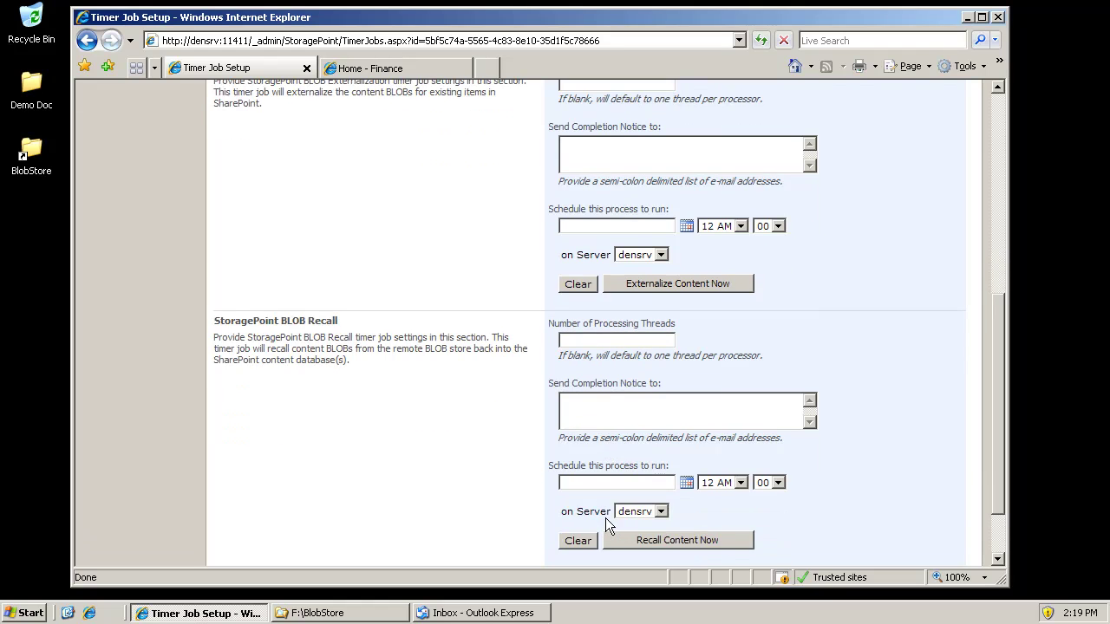
{"action": "scroll", "coordinate": [605, 517], "scroll_direction": "up", "scroll_amount": 2}
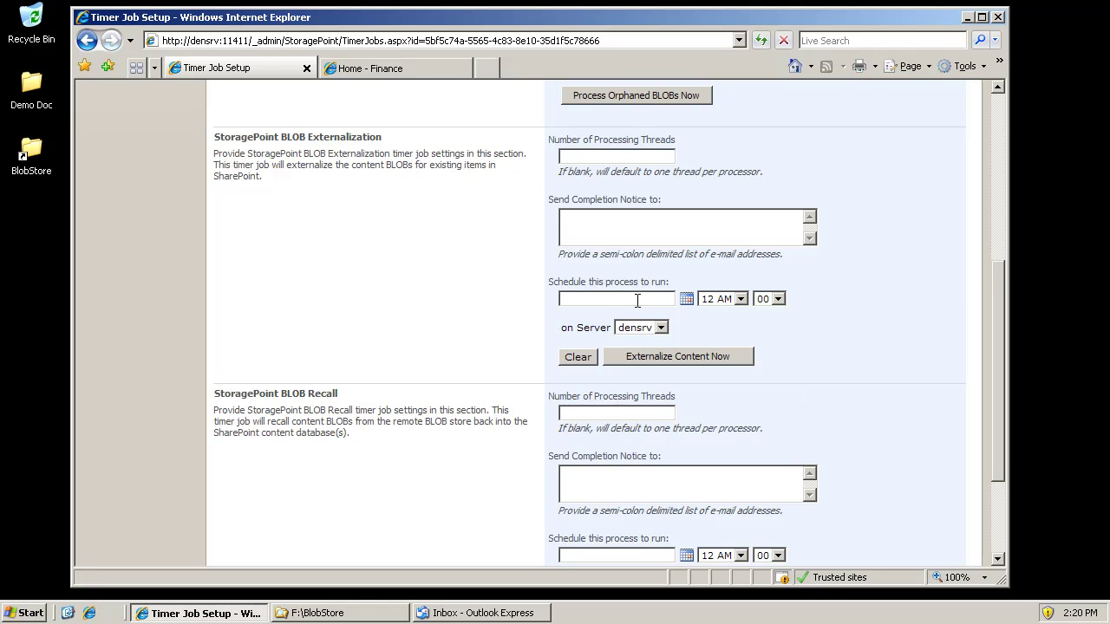
{"action": "left_click", "coordinate": [652, 330]}
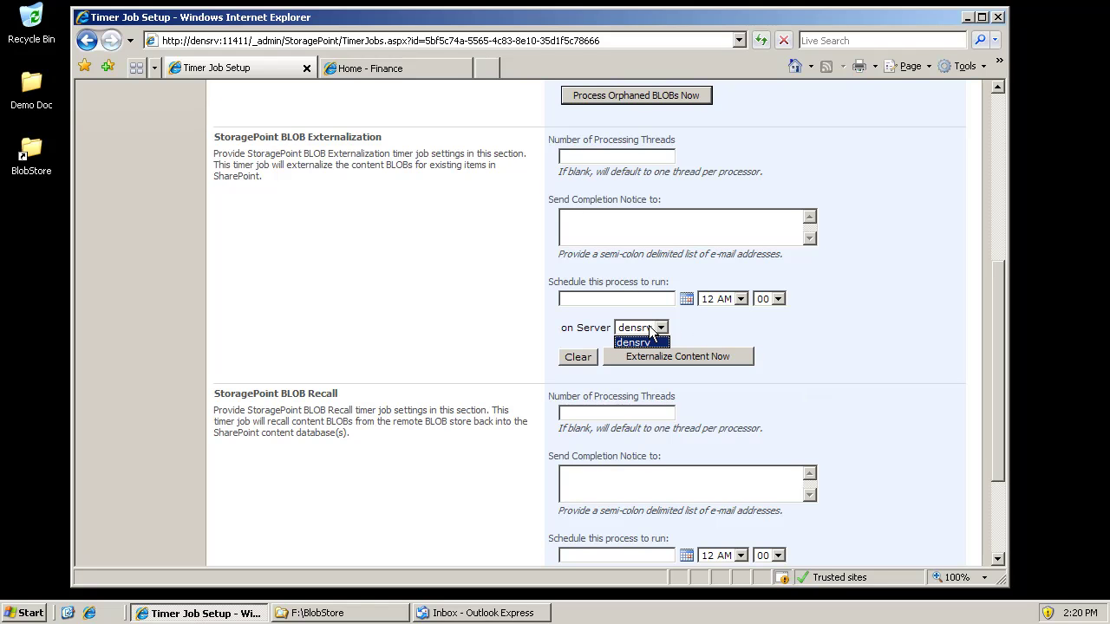
{"action": "left_click", "coordinate": [687, 320]}
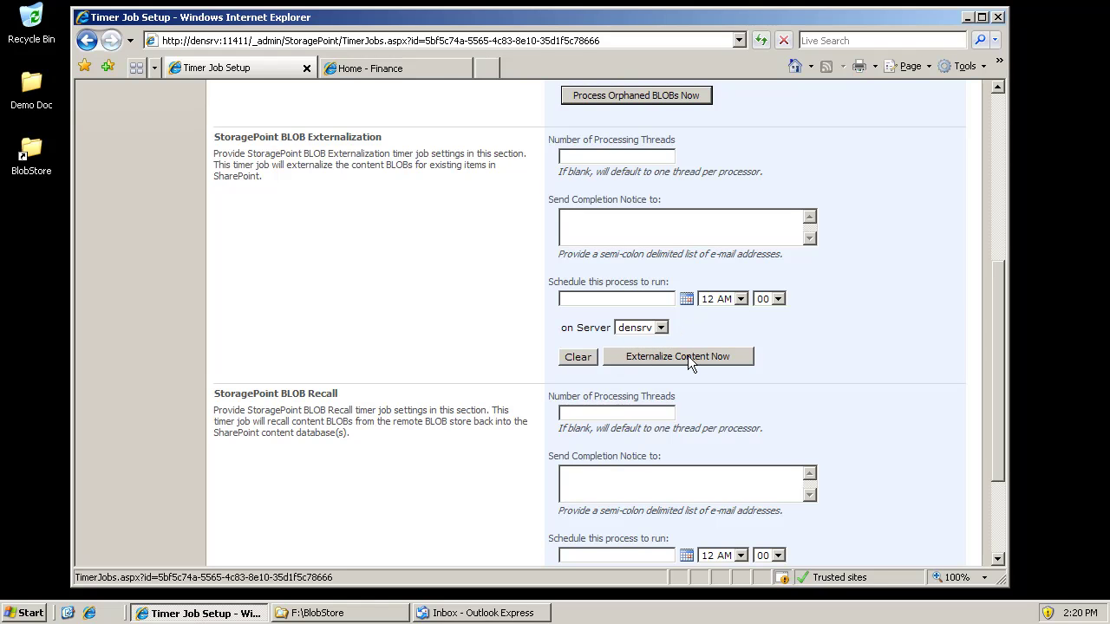
{"action": "left_click", "coordinate": [688, 355]}
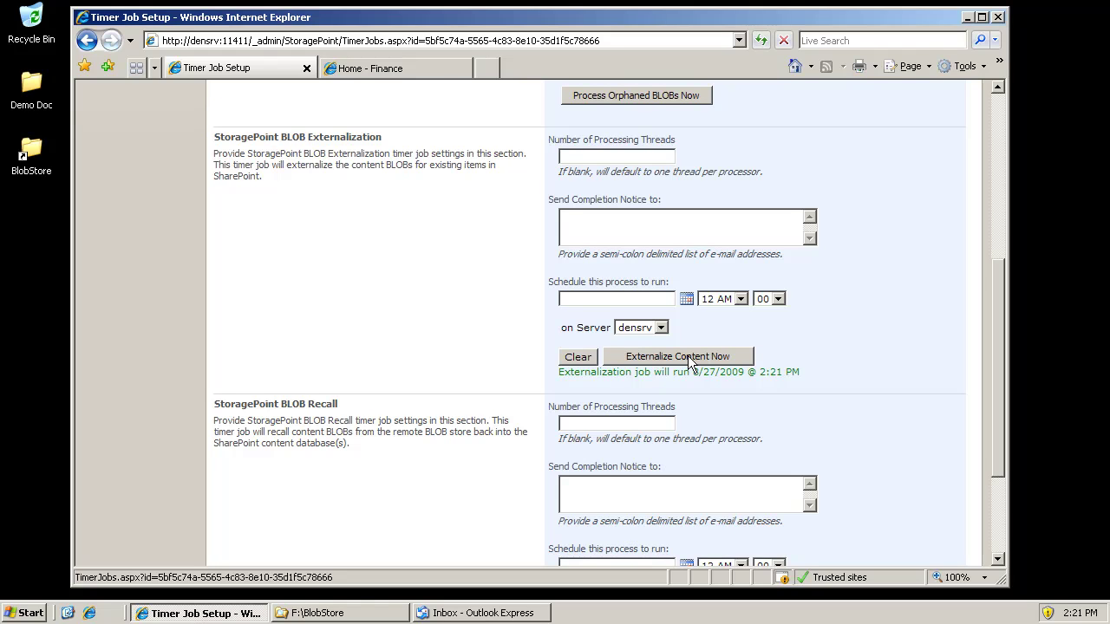
Step: Check the F:\BlobStore folder, and look up the StoragePoint externalization job in the refreshed timer job status list
{"action": "left_click", "coordinate": [355, 616]}
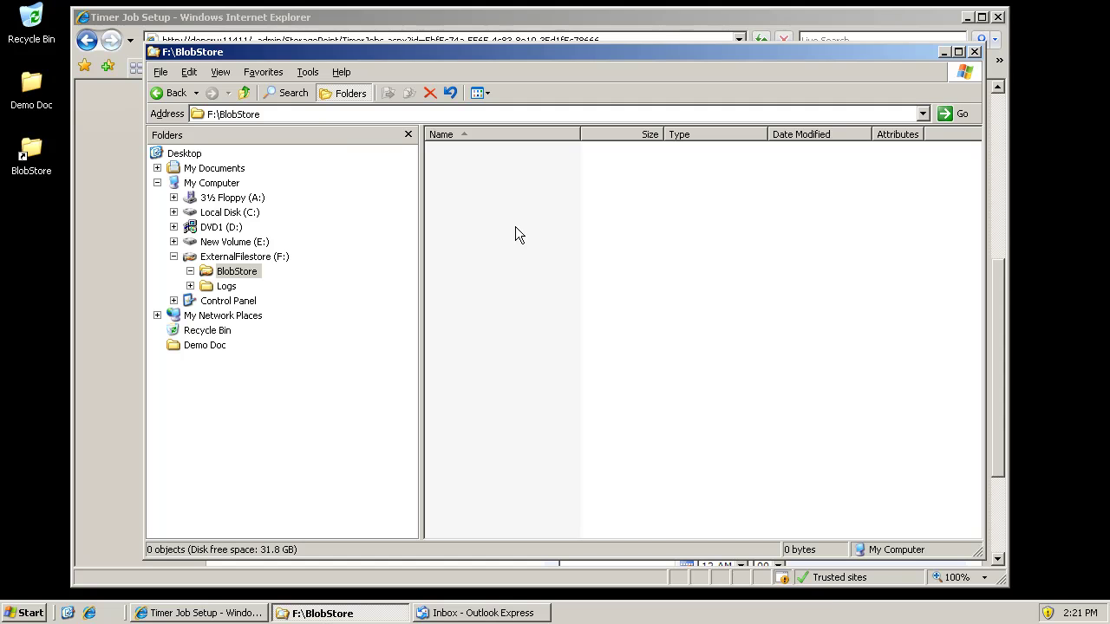
{"action": "left_click", "coordinate": [208, 612]}
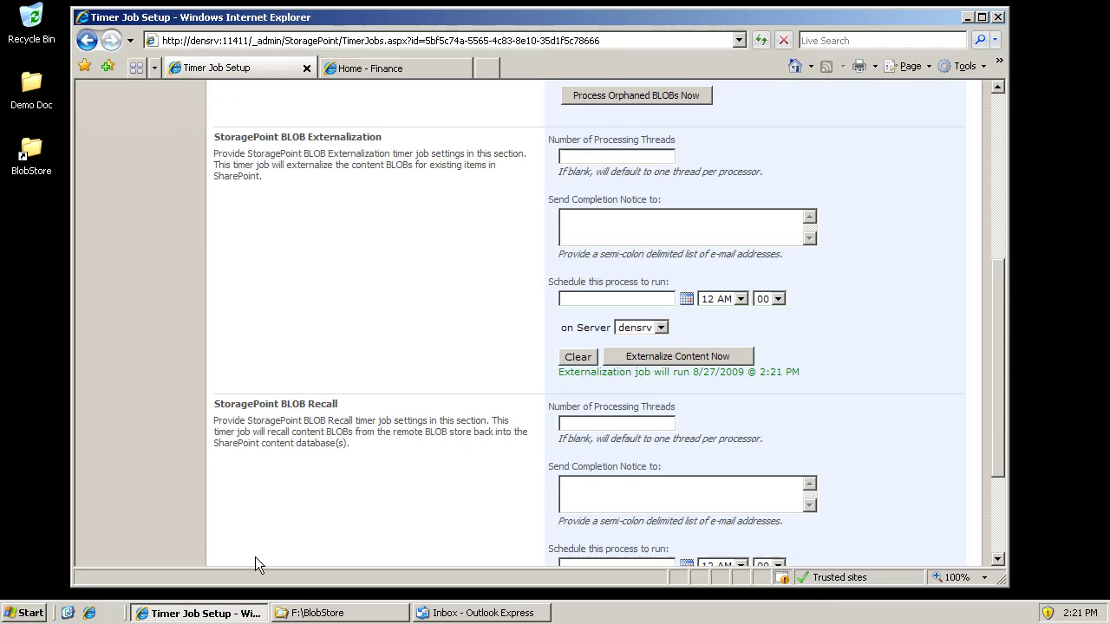
{"action": "scroll", "coordinate": [502, 366], "scroll_direction": "up", "scroll_amount": 5}
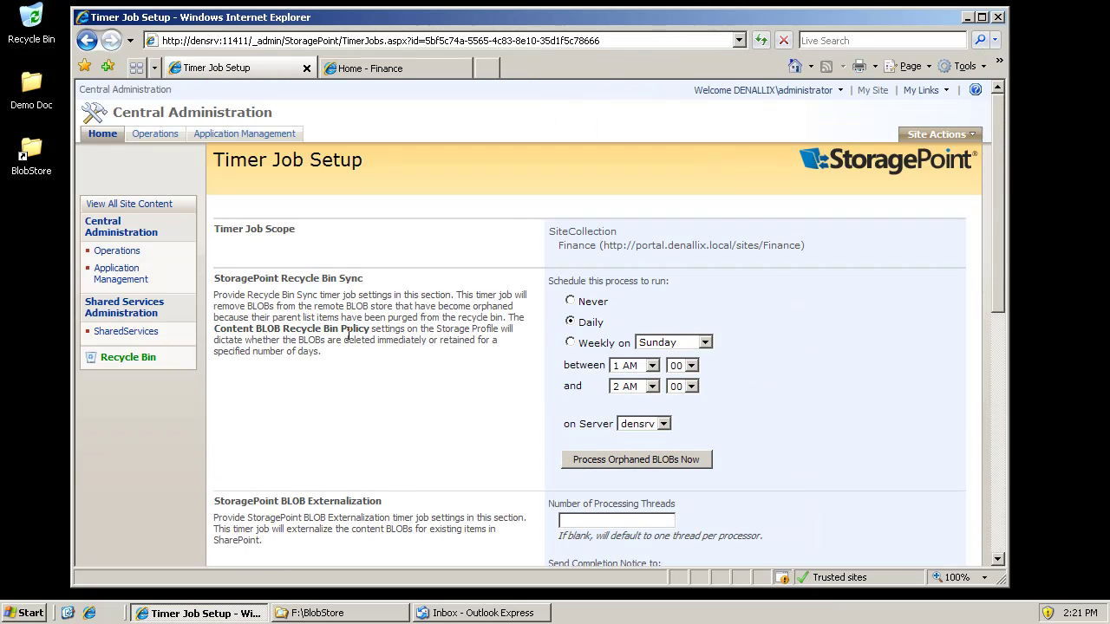
{"action": "left_click", "coordinate": [170, 138]}
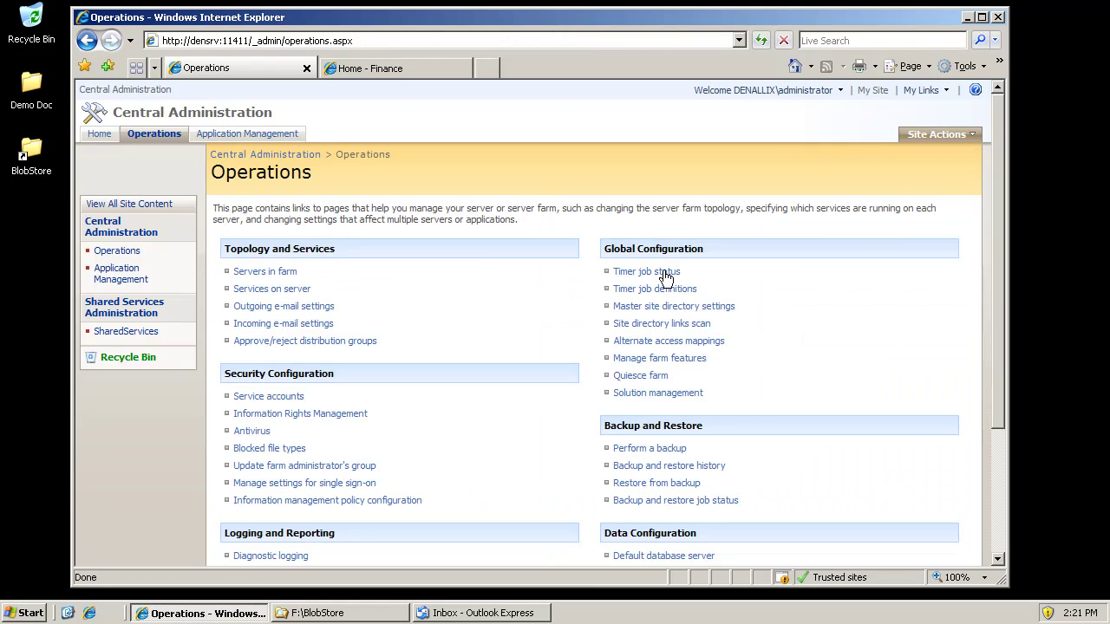
{"action": "left_click", "coordinate": [657, 273]}
{"action": "scroll", "coordinate": [859, 411], "scroll_direction": "down", "scroll_amount": 15}
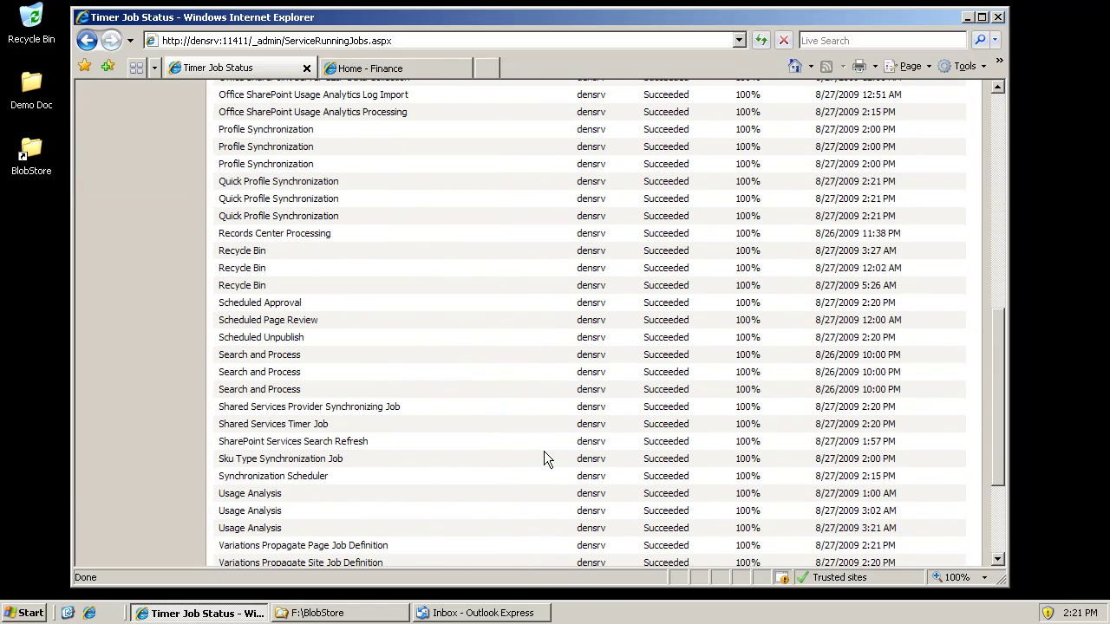
{"action": "left_click", "coordinate": [761, 40]}
{"action": "left_click", "coordinate": [768, 42]}
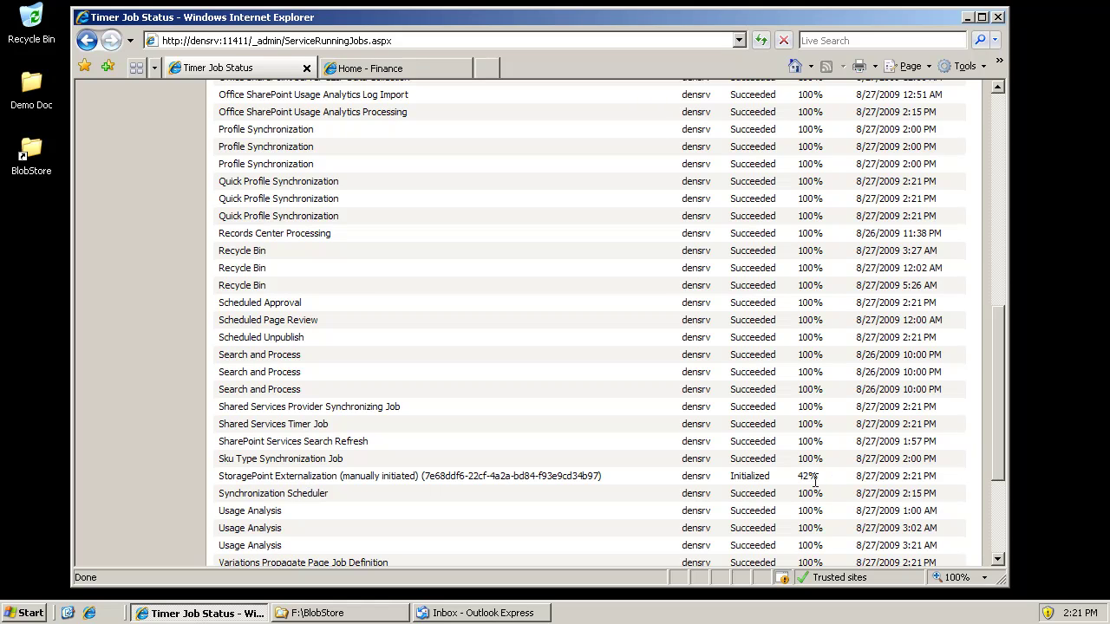
Step: Browse F:\BlobStore down to 2009\8\27\14 and inspect the externalized files in subfolders 21 and 22
{"action": "left_click", "coordinate": [314, 615]}
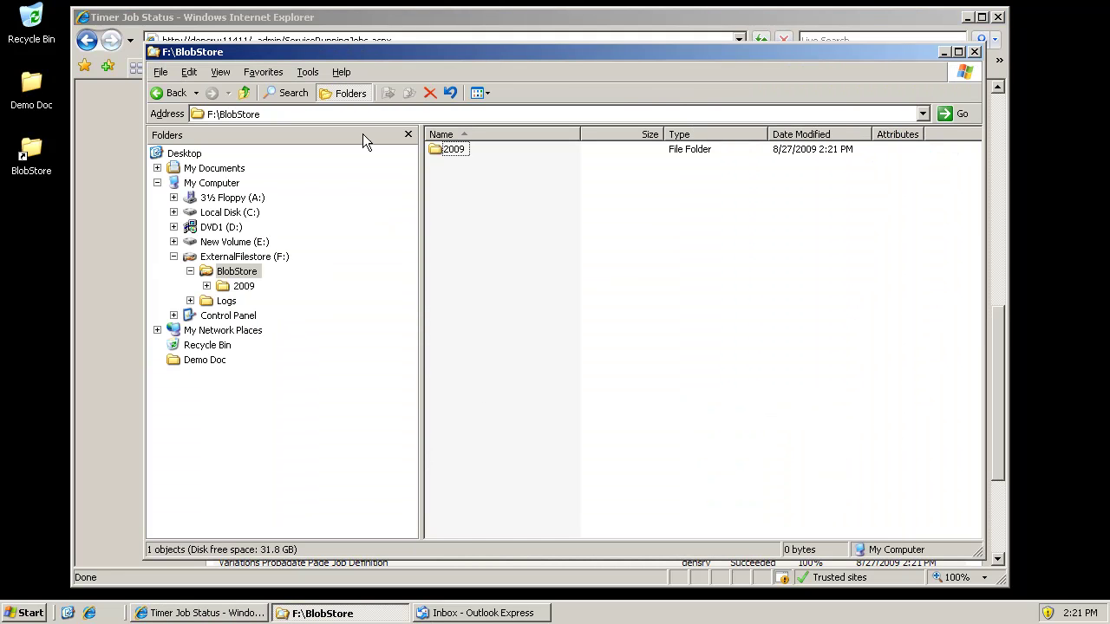
{"action": "left_click", "coordinate": [206, 286]}
{"action": "left_click", "coordinate": [222, 301]}
{"action": "left_click", "coordinate": [239, 316]}
{"action": "left_click", "coordinate": [257, 330]}
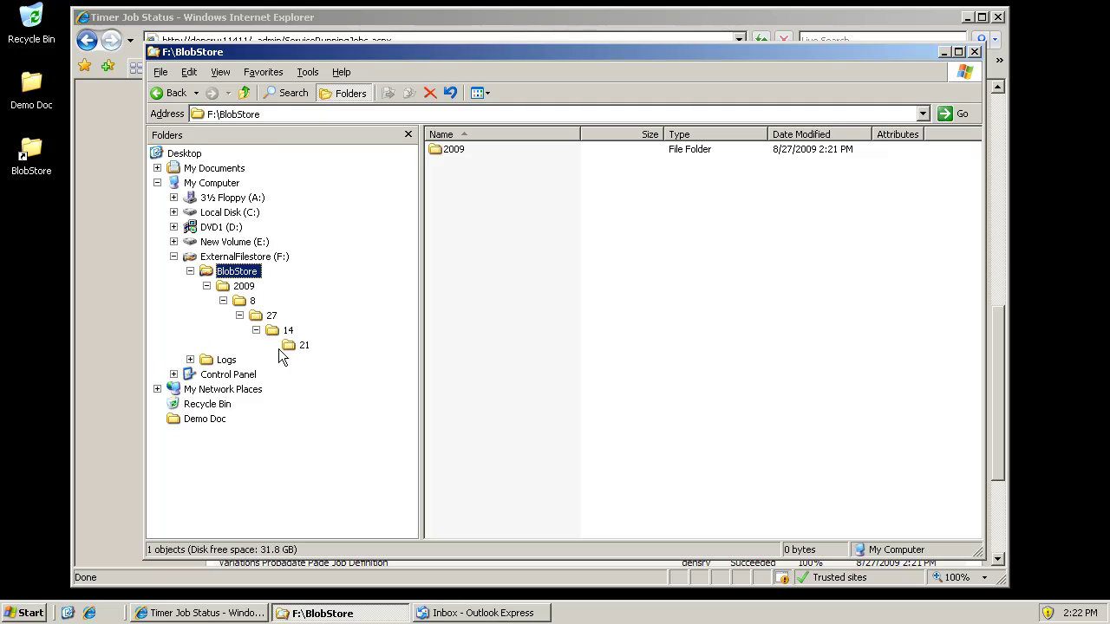
{"action": "left_click", "coordinate": [294, 343]}
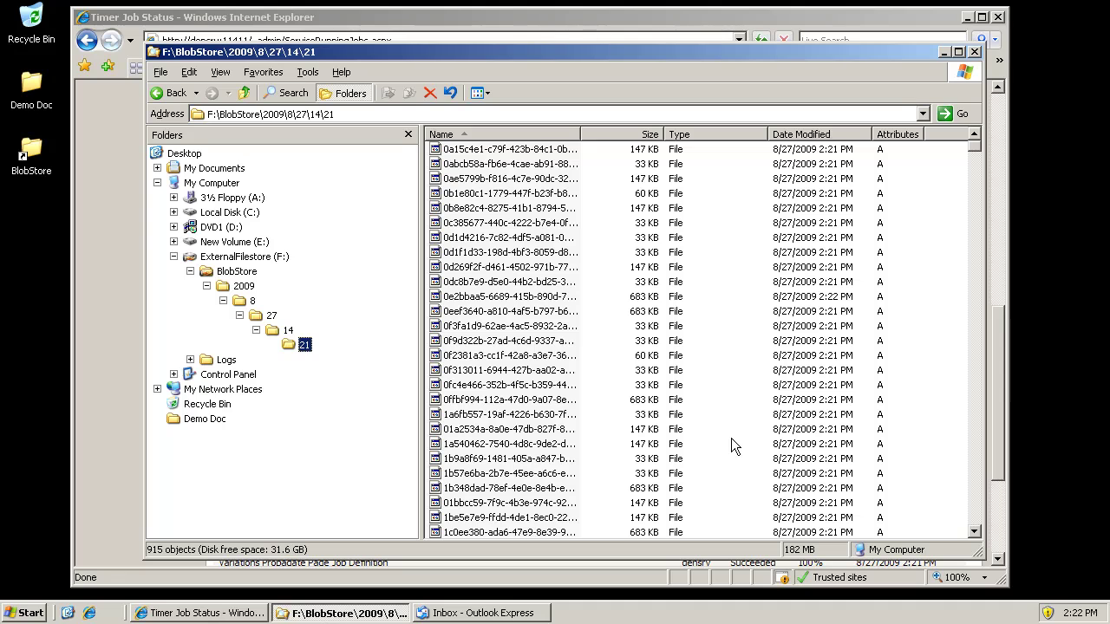
{"action": "left_click", "coordinate": [292, 331]}
{"action": "double_click", "coordinate": [447, 164]}
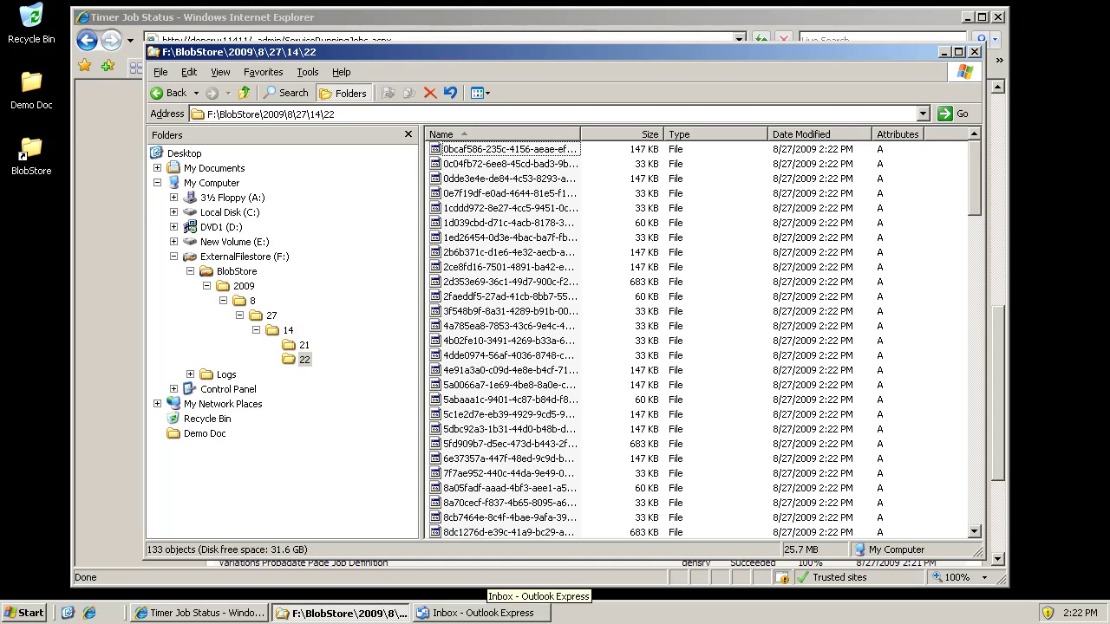
Step: Switch to Outlook Express, fetch new mail, and open the Externalize Timer Job Completion Results message
{"action": "left_click", "coordinate": [477, 613]}
{"action": "left_click", "coordinate": [520, 96]}
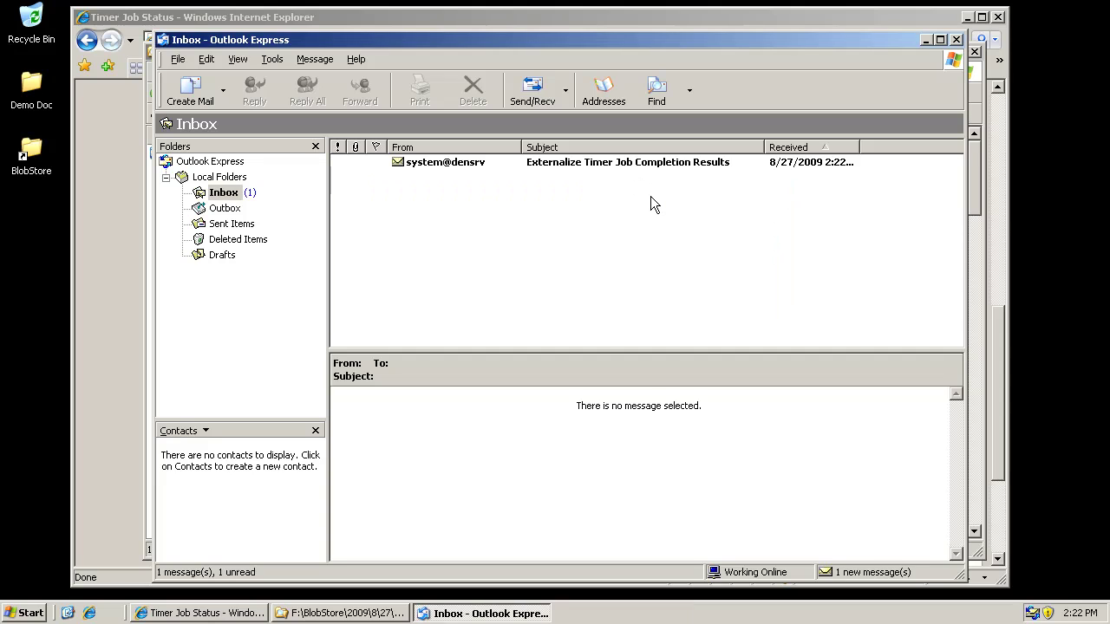
{"action": "double_click", "coordinate": [445, 162]}
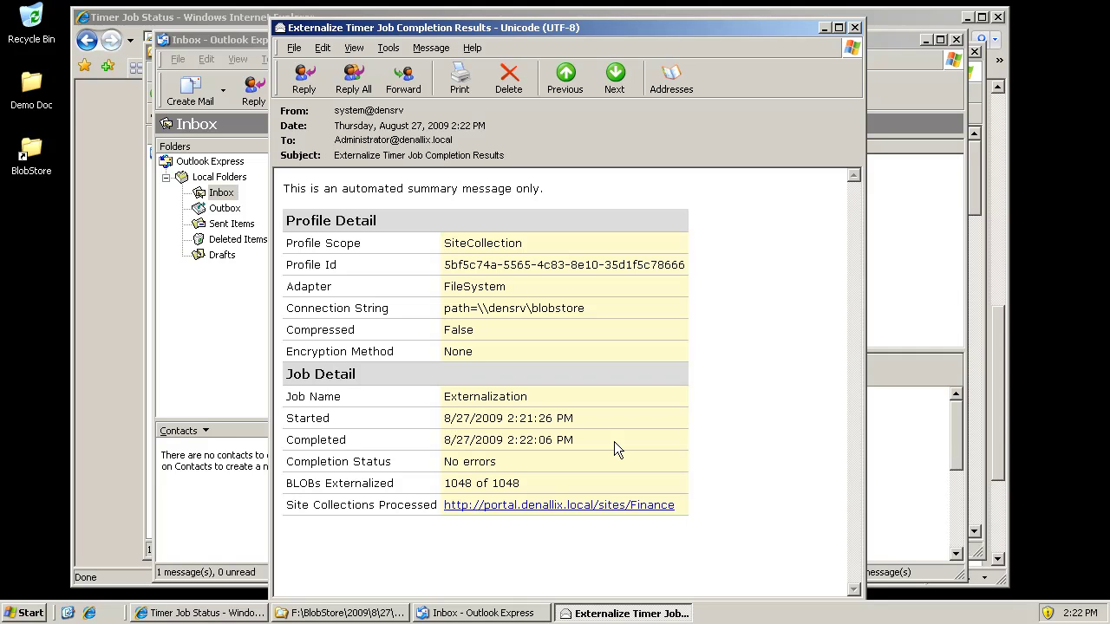
Step: Check the size and file count of the 2009 folder in BlobStore through its properties, and close them
{"action": "left_click", "coordinate": [325, 614]}
{"action": "left_click", "coordinate": [244, 286]}
{"action": "right_click", "coordinate": [244, 286]}
{"action": "left_click", "coordinate": [291, 488]}
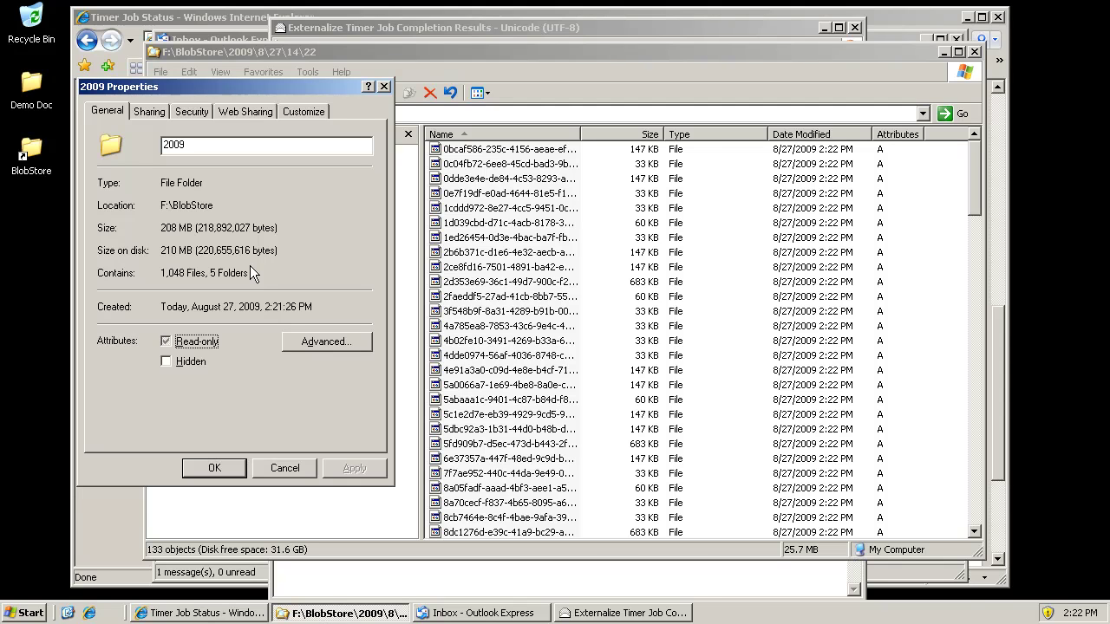
{"action": "left_click", "coordinate": [289, 467]}
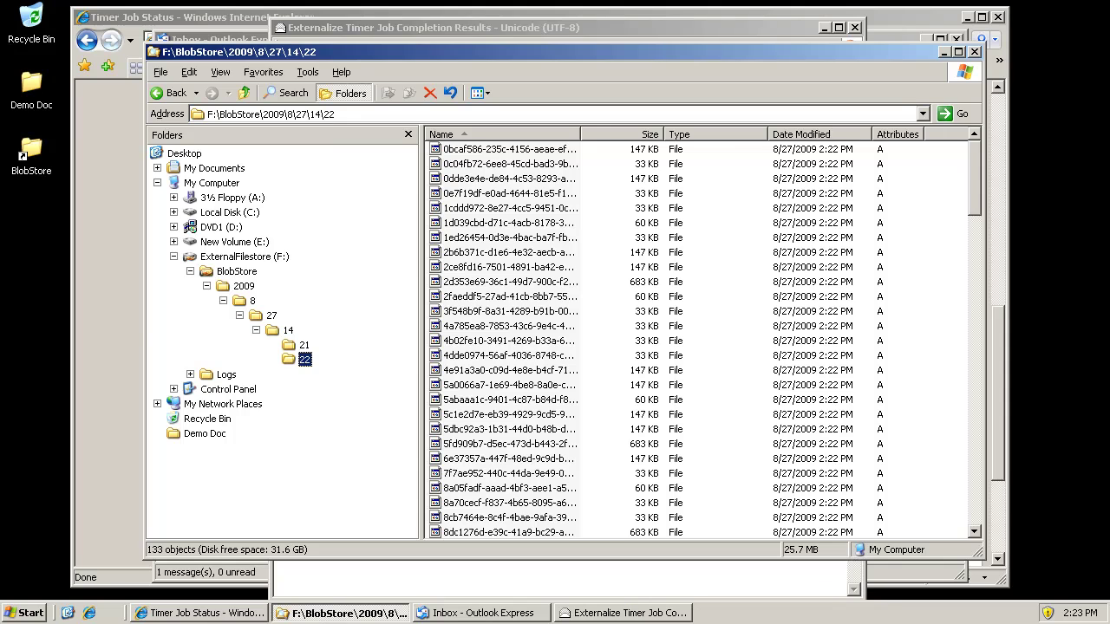
Step: Open the Finance site's Invoices library in the browser and go into the innermost 2009-08-27T01-43-42Z folder
{"action": "left_click", "coordinate": [199, 613]}
{"action": "left_click", "coordinate": [385, 69]}
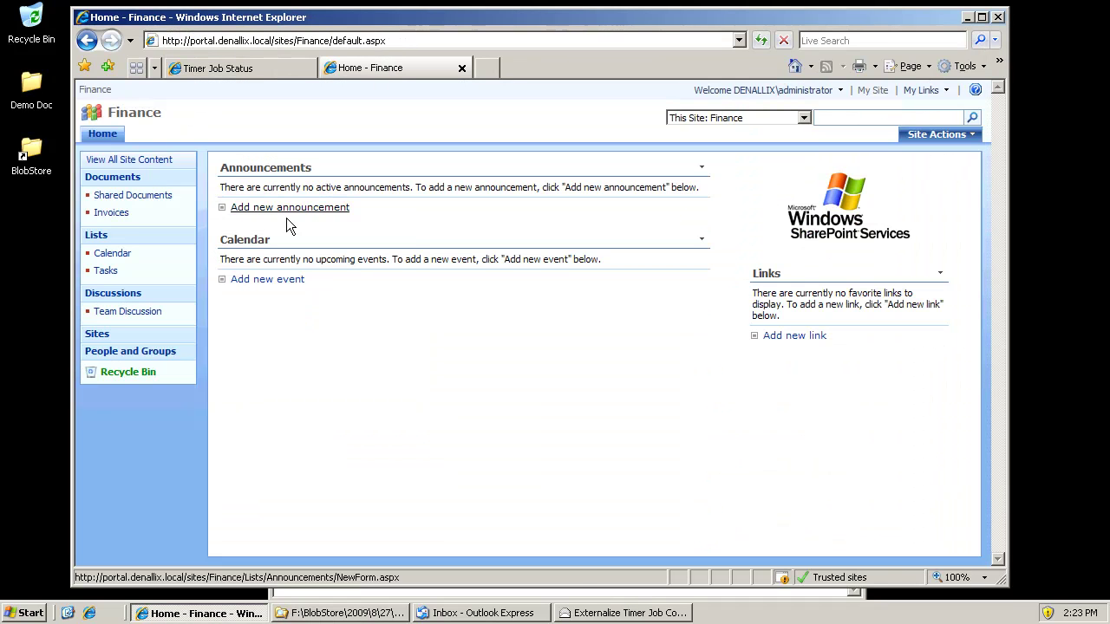
{"action": "left_click", "coordinate": [114, 214]}
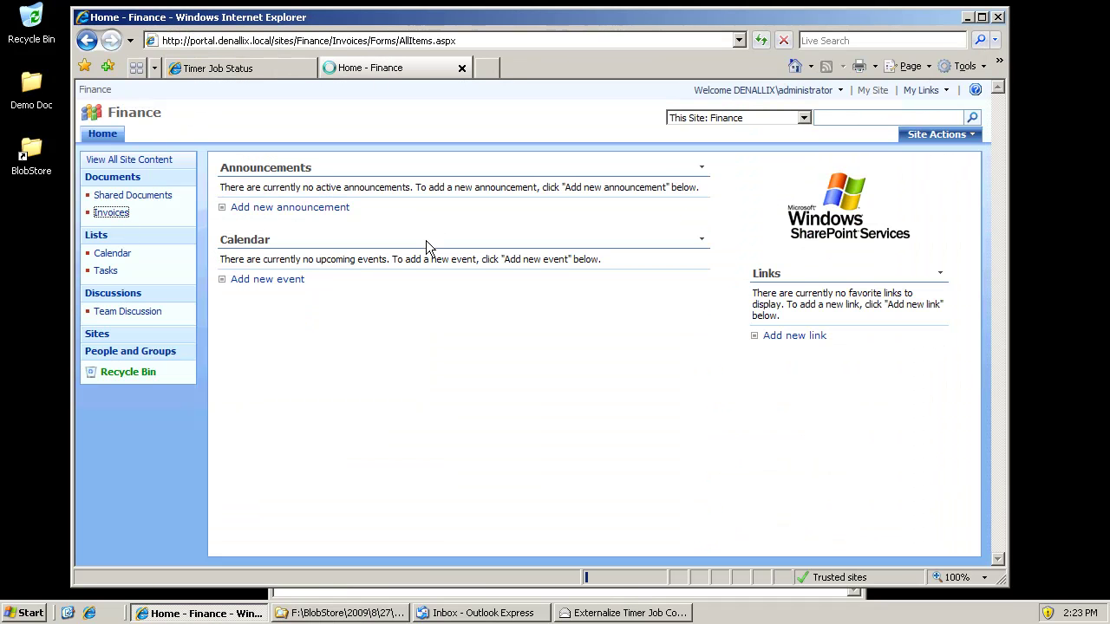
{"action": "left_click", "coordinate": [315, 242]}
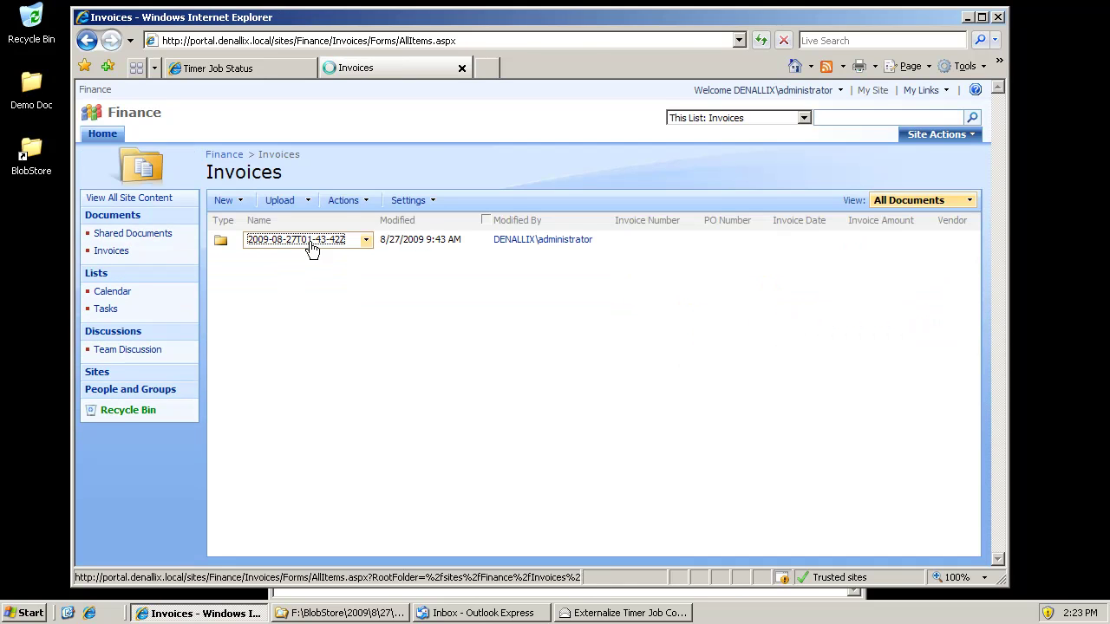
{"action": "left_click", "coordinate": [311, 243]}
{"action": "left_click", "coordinate": [309, 242]}
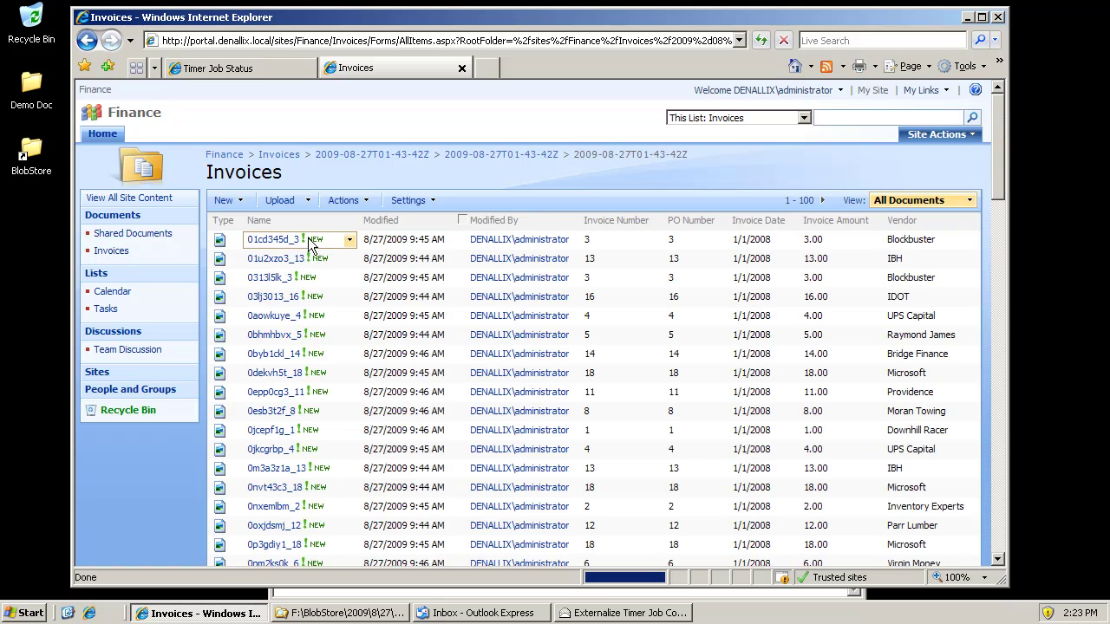
Step: View the StoragePoint details of the invoice 01cd345d_3 and close the details window
{"action": "left_click", "coordinate": [350, 240]}
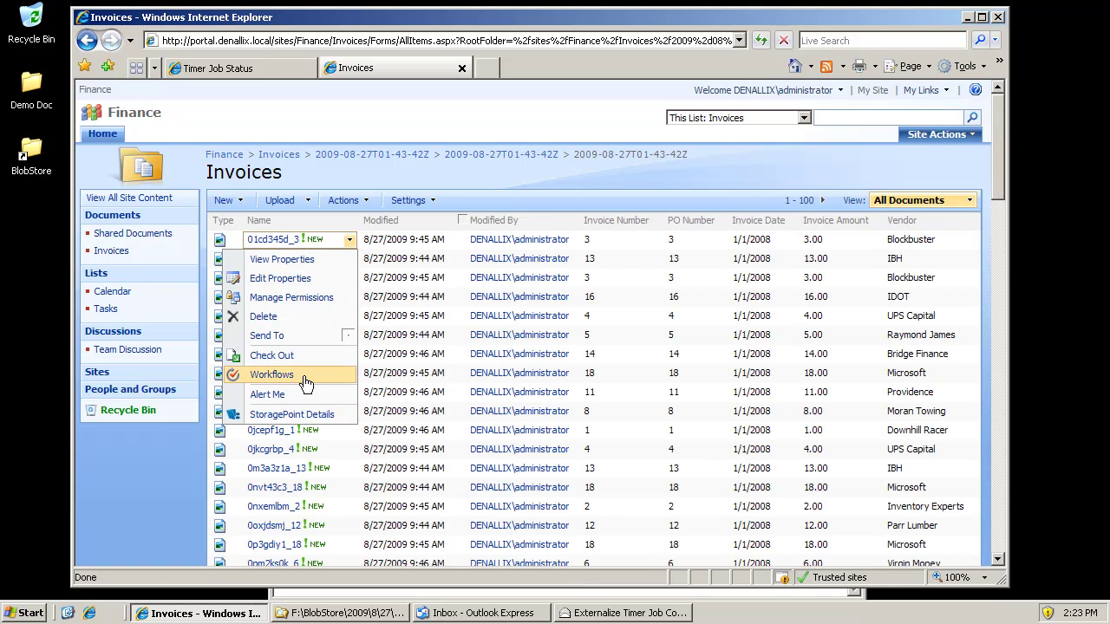
{"action": "left_click", "coordinate": [314, 415]}
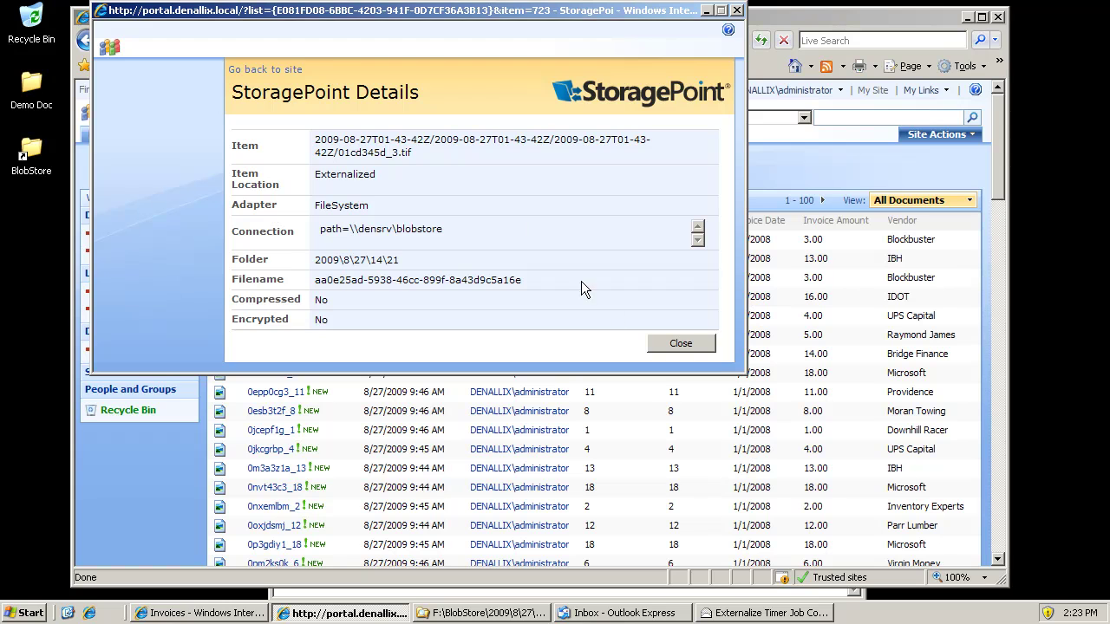
{"action": "left_click", "coordinate": [688, 345]}
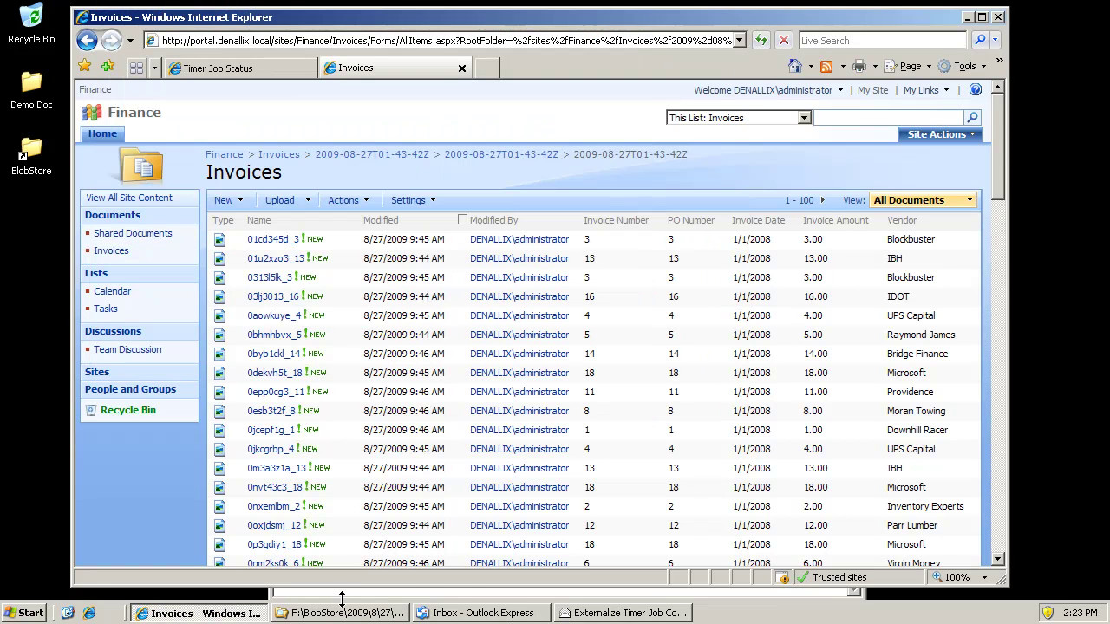
Step: Bring up the Externalize Timer Job Completion Results message and close it
{"action": "left_click", "coordinate": [631, 613]}
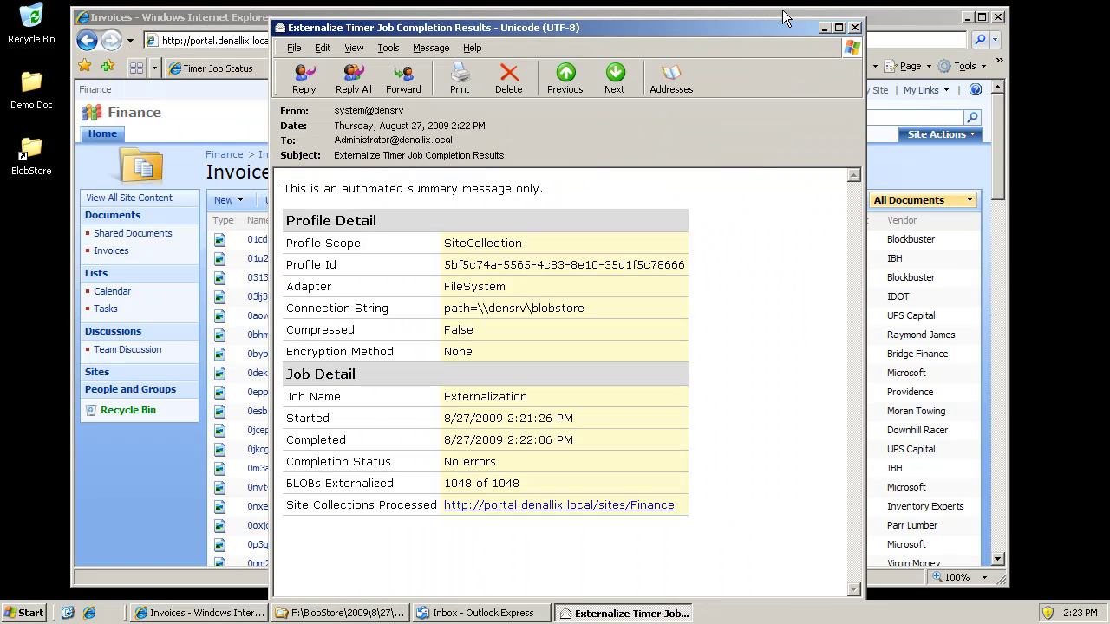
{"action": "left_click", "coordinate": [864, 16]}
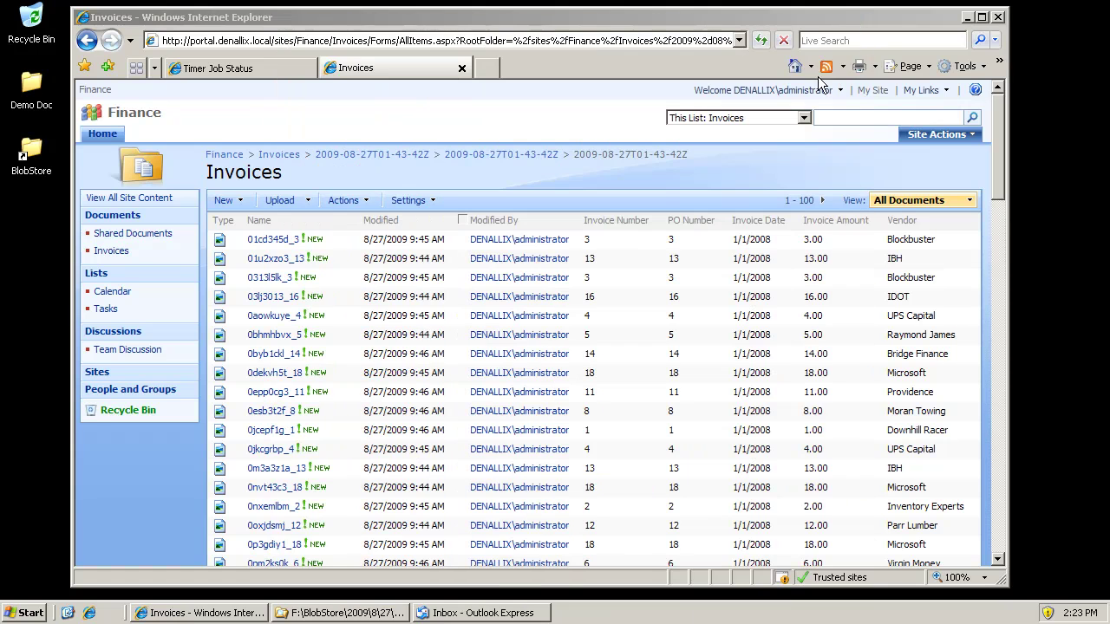
Step: Open the timer job configuration for the Finance site collection's storage profile in Central Administration's Application Management
{"action": "left_click", "coordinate": [241, 613]}
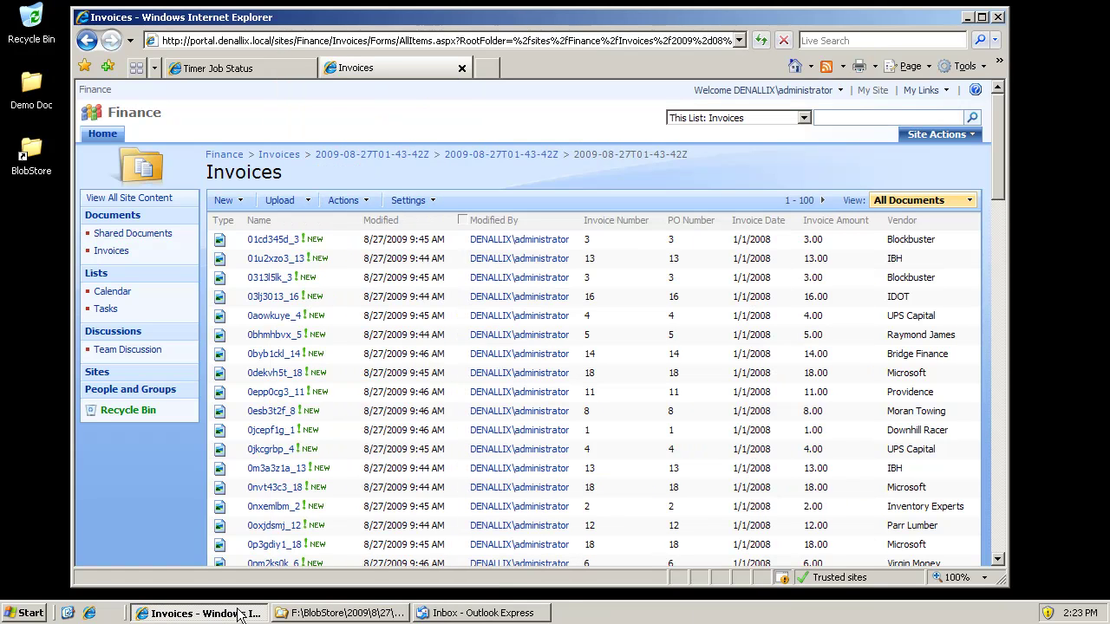
{"action": "left_click", "coordinate": [241, 73]}
{"action": "scroll", "coordinate": [407, 379], "scroll_direction": "up", "scroll_amount": 5}
{"action": "scroll", "coordinate": [177, 150], "scroll_direction": "up", "scroll_amount": 3}
{"action": "left_click", "coordinate": [221, 134]}
{"action": "scroll", "coordinate": [428, 369], "scroll_direction": "down", "scroll_amount": 5}
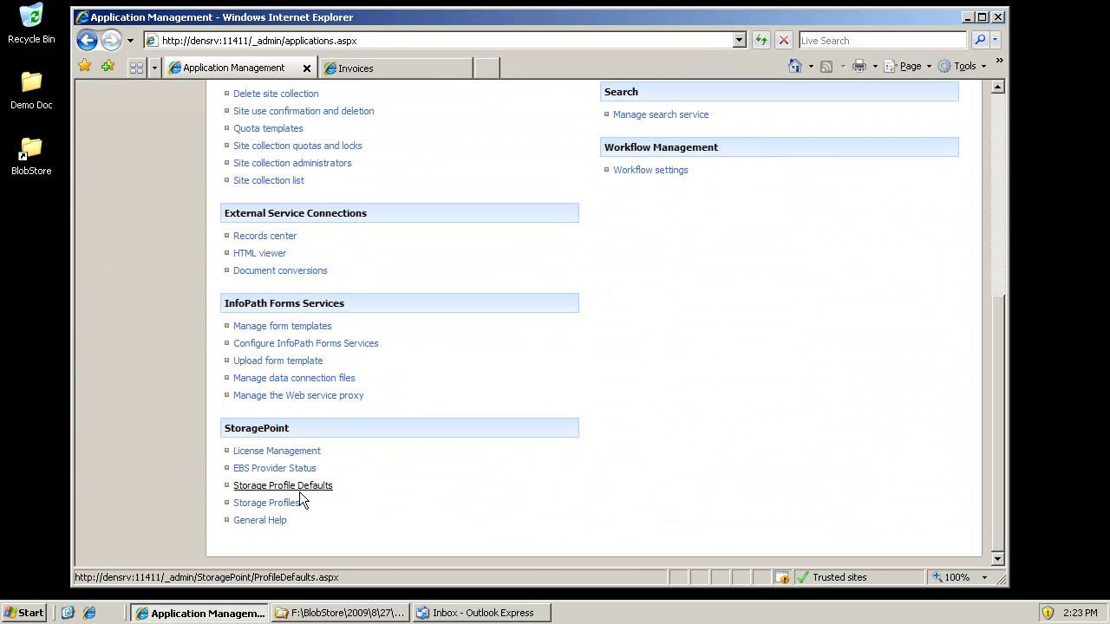
{"action": "left_click", "coordinate": [286, 502]}
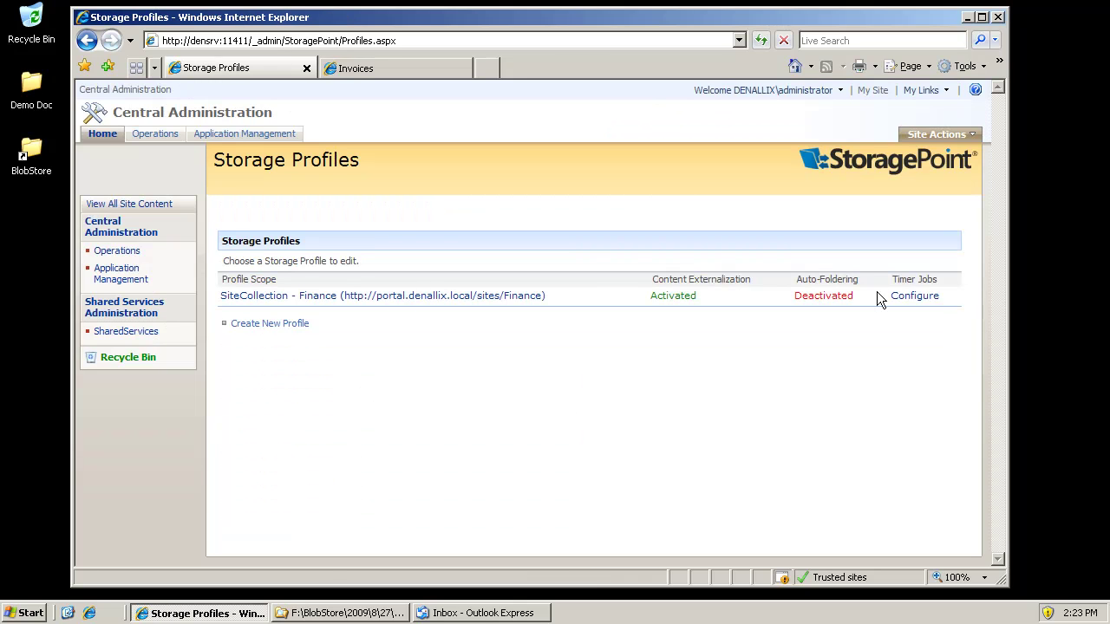
{"action": "left_click", "coordinate": [940, 296]}
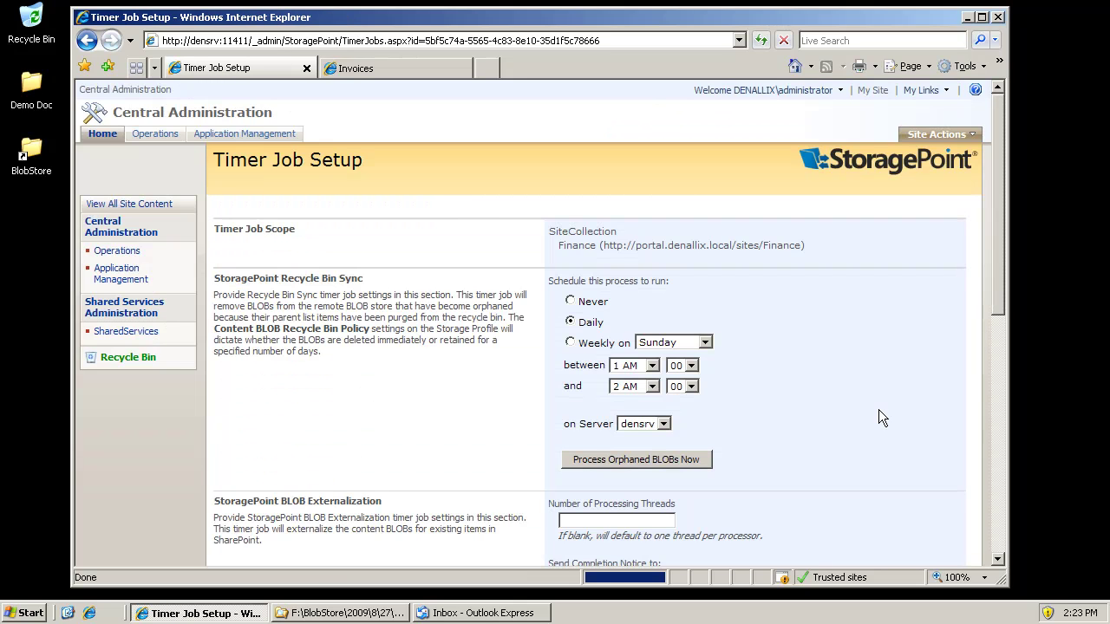
Step: Start the StoragePoint BLOB Recall job immediately and leave the timer job setup without saving other settings
{"action": "scroll", "coordinate": [878, 414], "scroll_direction": "down", "scroll_amount": 5}
{"action": "scroll", "coordinate": [879, 418], "scroll_direction": "down", "scroll_amount": 3}
{"action": "left_click", "coordinate": [643, 461]}
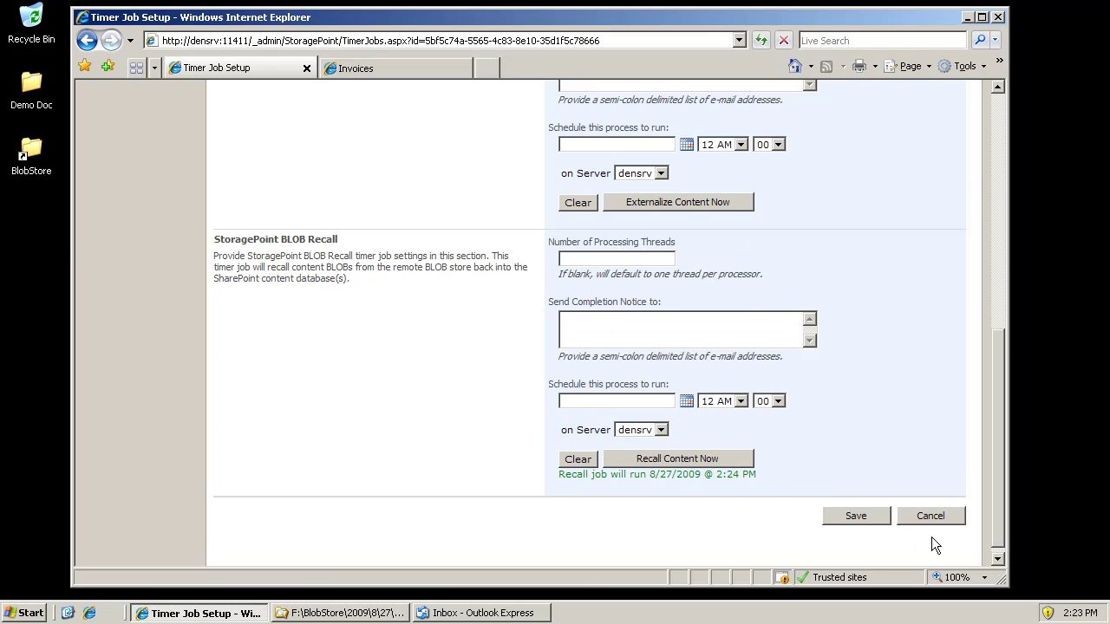
{"action": "left_click", "coordinate": [926, 515]}
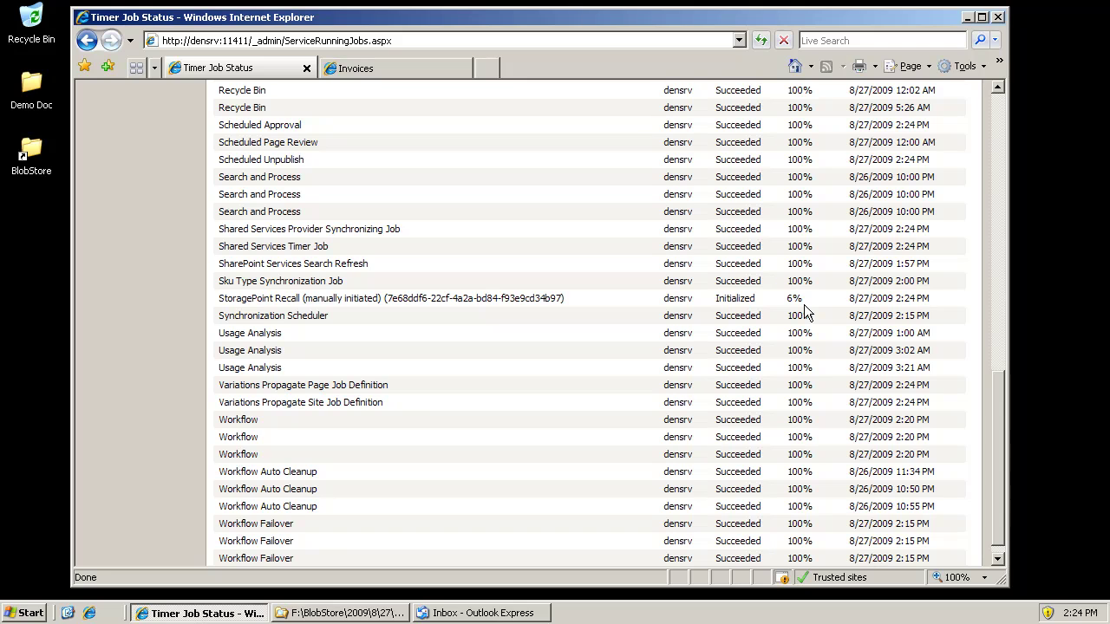
Step: Switch to the BlobStore file window, check the 2009 folder's size and file count in its properties, and close them
{"action": "left_click", "coordinate": [354, 613]}
{"action": "left_click", "coordinate": [305, 345]}
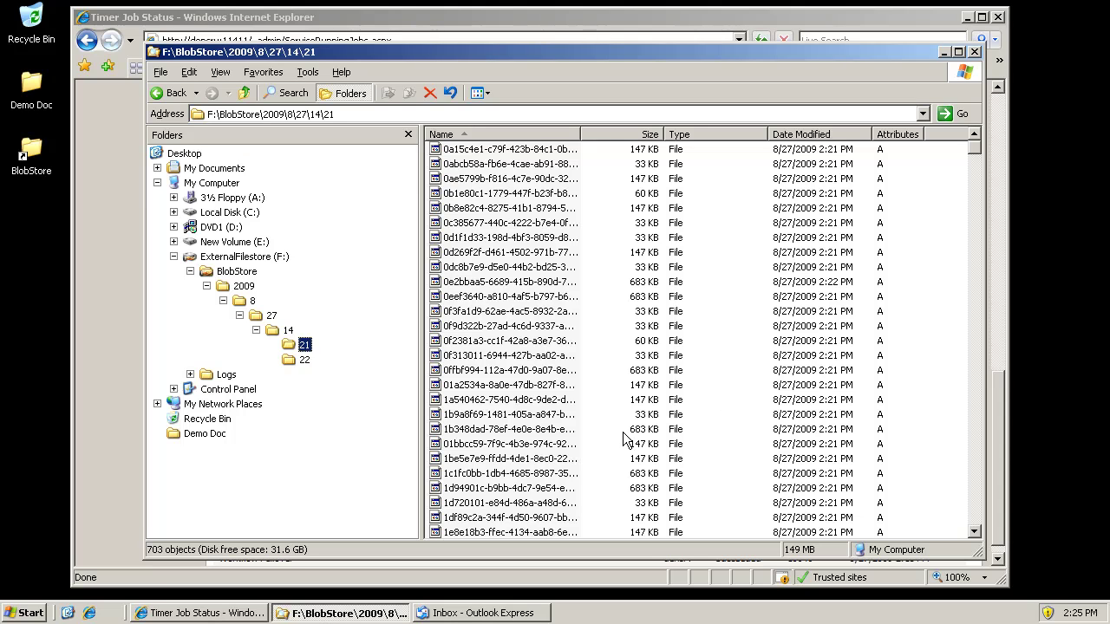
{"action": "right_click", "coordinate": [239, 286]}
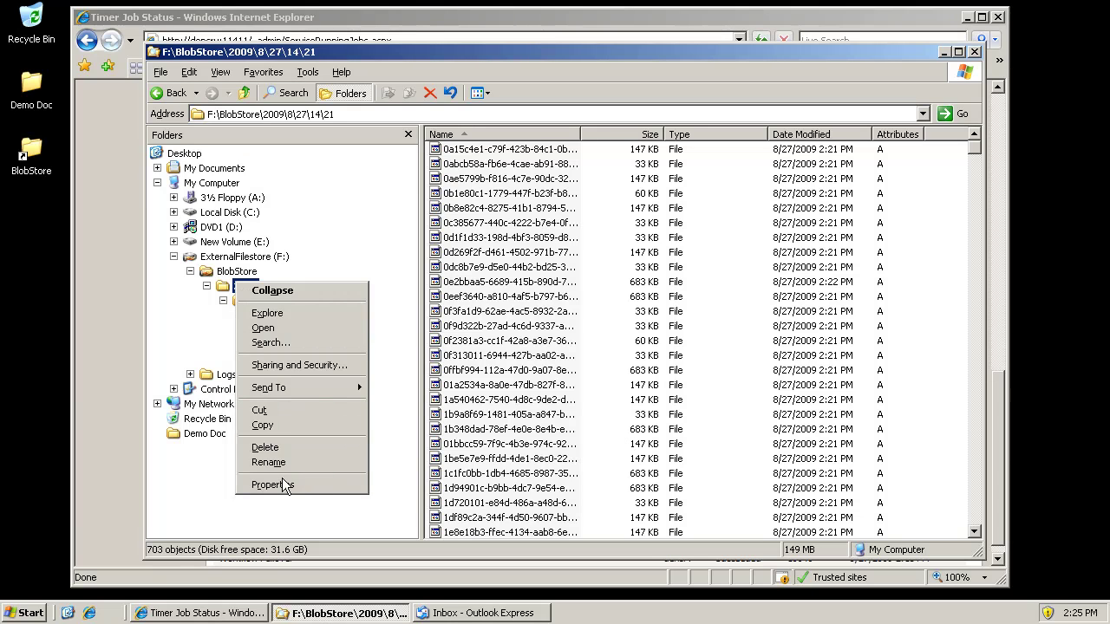
{"action": "left_click", "coordinate": [274, 484]}
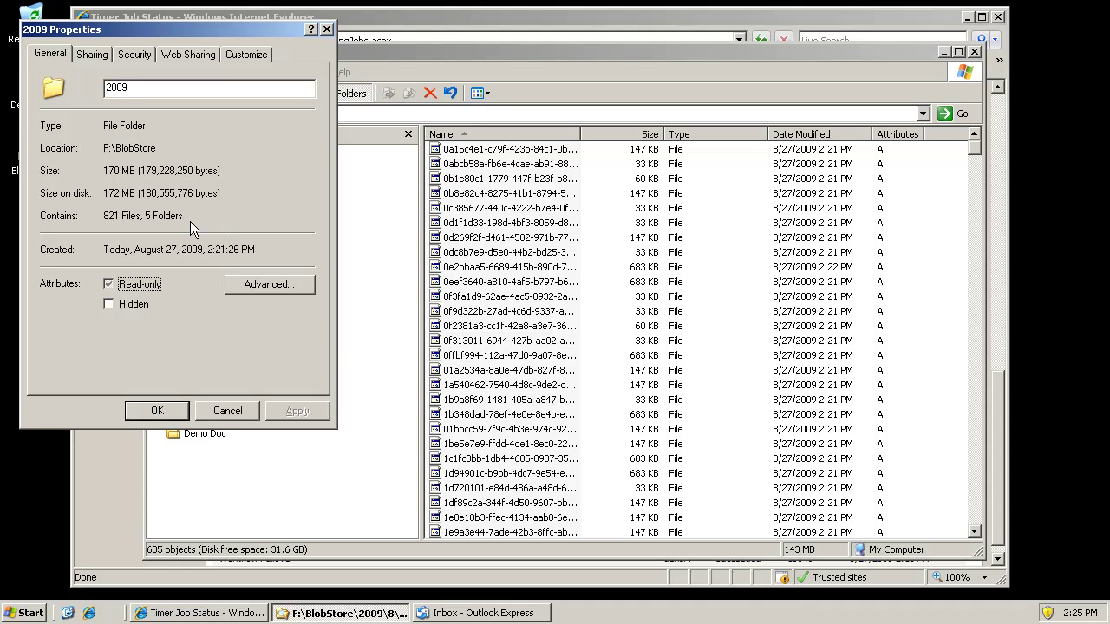
{"action": "left_click", "coordinate": [225, 411]}
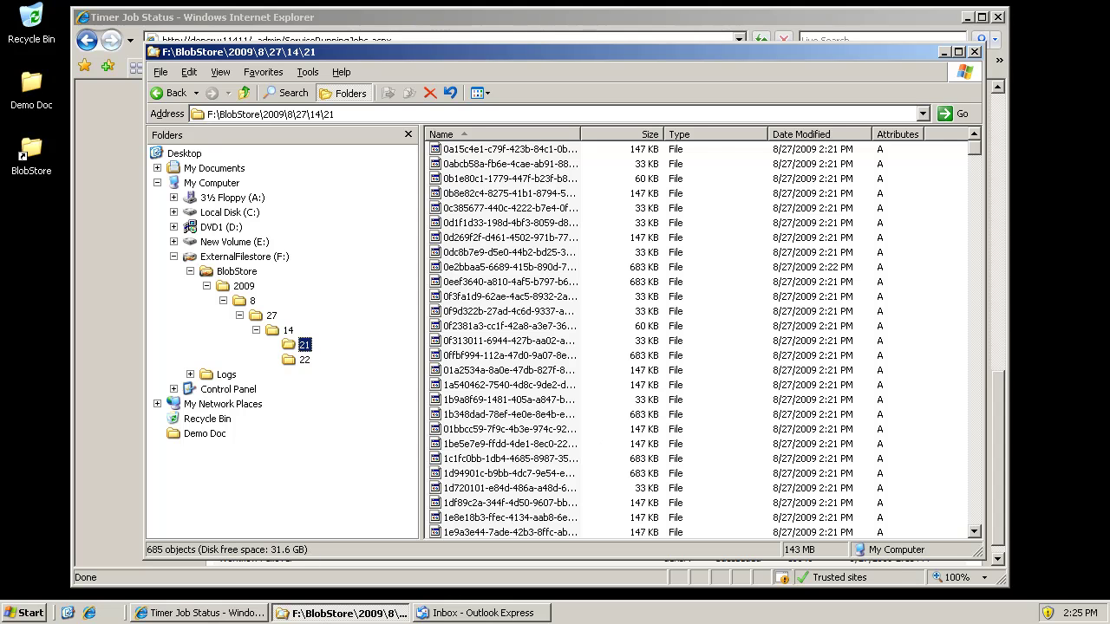
Step: Refresh the Timer Job Status page in the browser to check the StoragePoint Recall progress, and return to the BlobStore window
{"action": "left_click", "coordinate": [232, 612]}
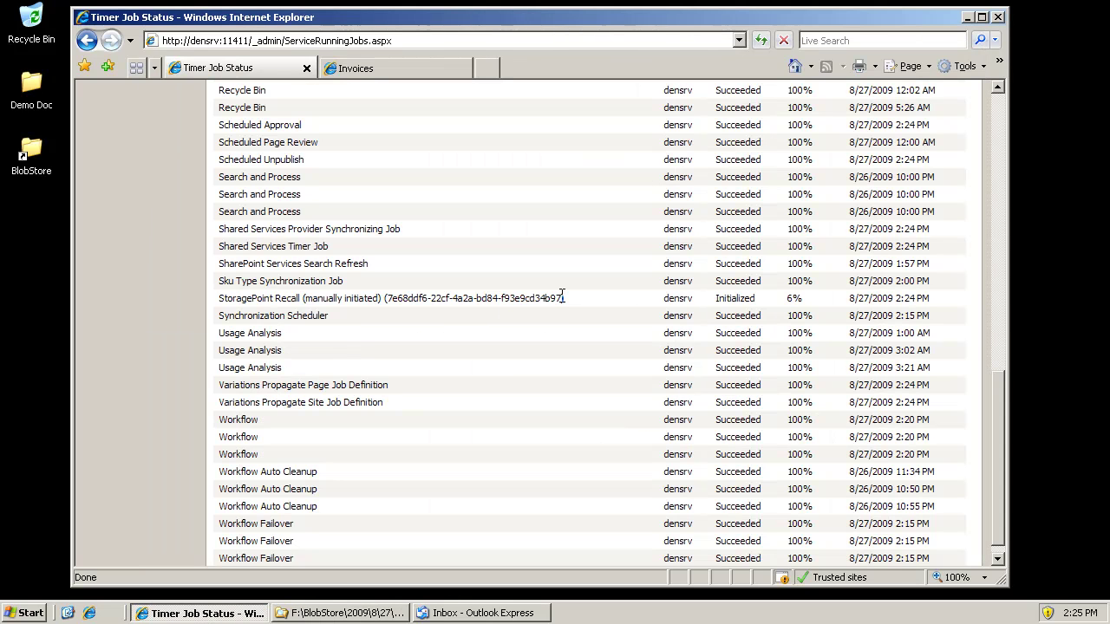
{"action": "left_click", "coordinate": [759, 42]}
{"action": "left_click", "coordinate": [364, 616]}
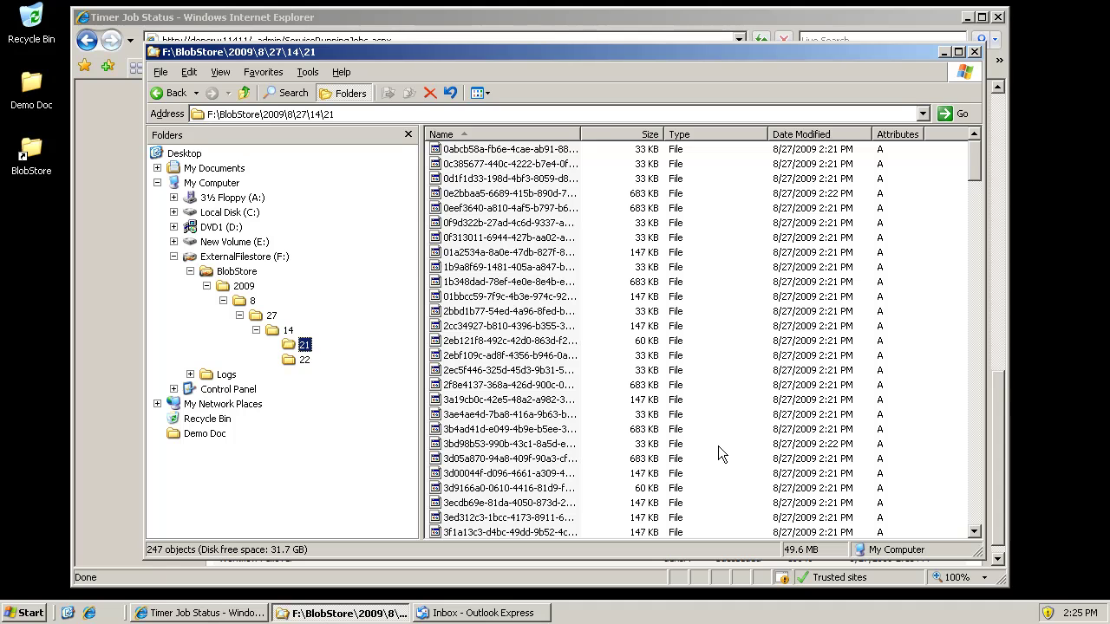
Step: Recheck the 2009 folder's size and file count through its properties, and view the contents of folder 22
{"action": "right_click", "coordinate": [225, 286]}
{"action": "left_click", "coordinate": [278, 487]}
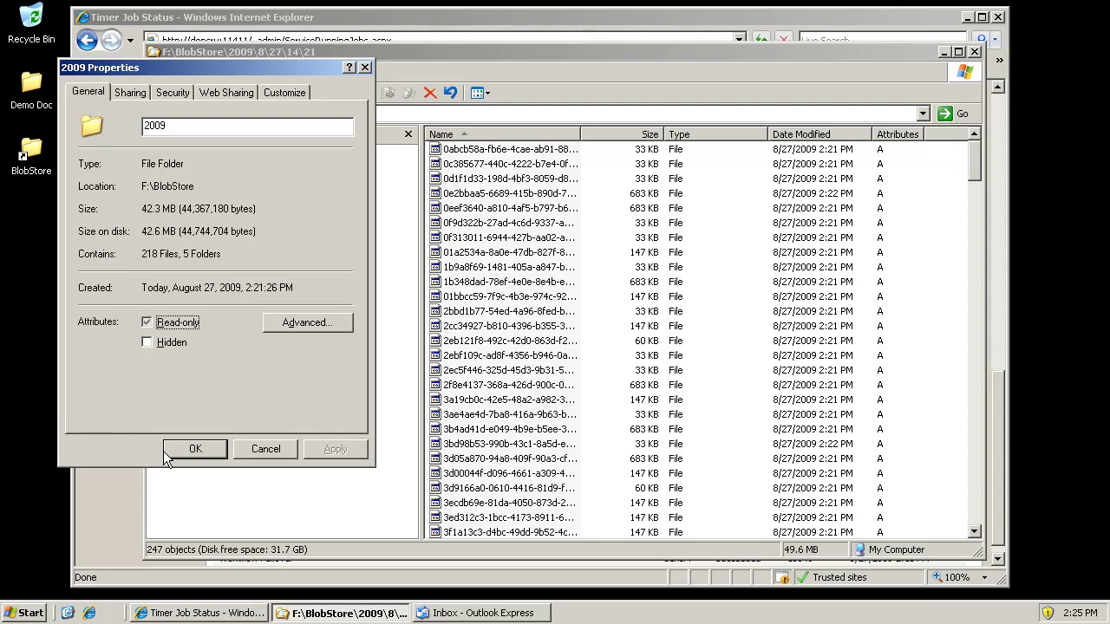
{"action": "left_click", "coordinate": [266, 449]}
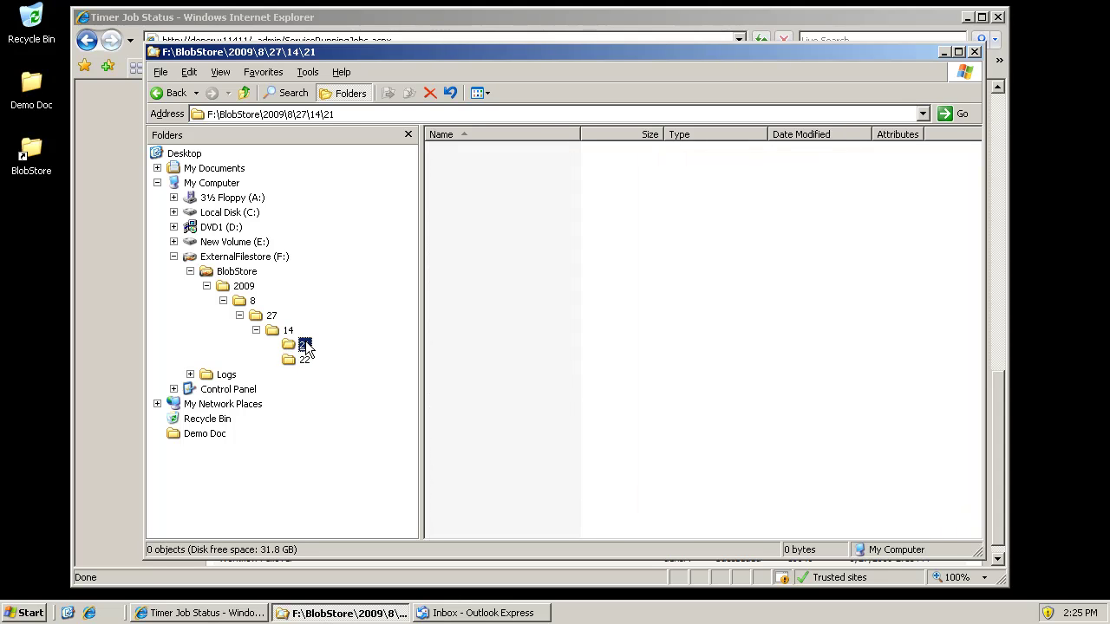
{"action": "left_click", "coordinate": [304, 359]}
Step: Read the Recall Timer Job Completion Results message in the Outlook Express inbox and close it
{"action": "left_click", "coordinate": [481, 613]}
{"action": "left_click", "coordinate": [513, 97]}
{"action": "double_click", "coordinate": [466, 178]}
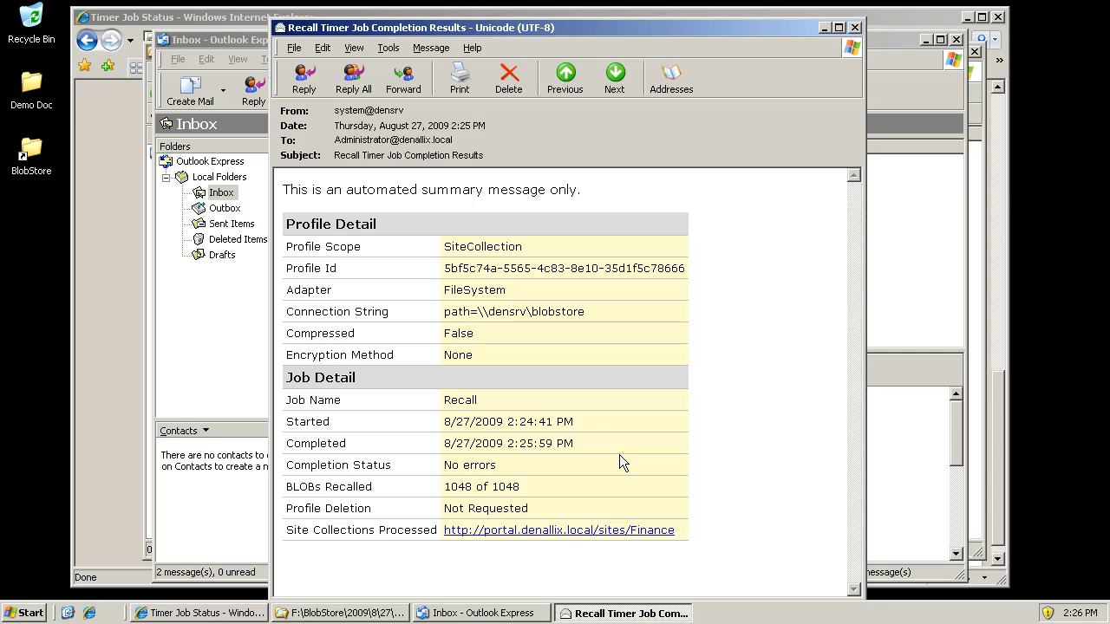
{"action": "left_click", "coordinate": [854, 27]}
Step: Return to the Invoices library in the browser, view the StoragePoint details of invoice 0dekvh5t_18, and close them
{"action": "left_click", "coordinate": [208, 19]}
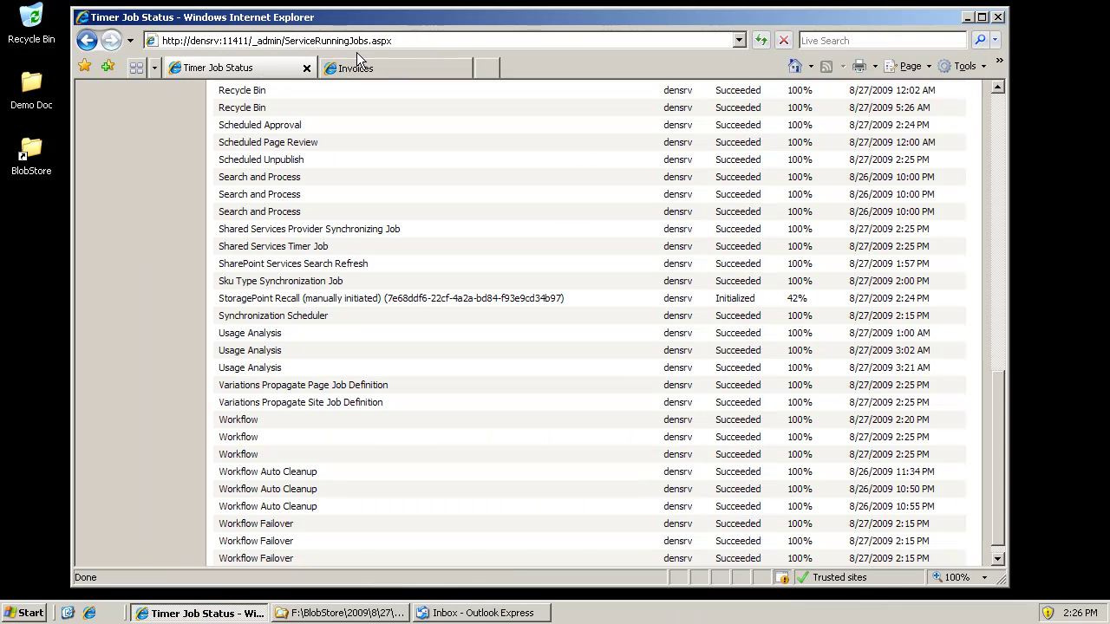
{"action": "left_click", "coordinate": [368, 68]}
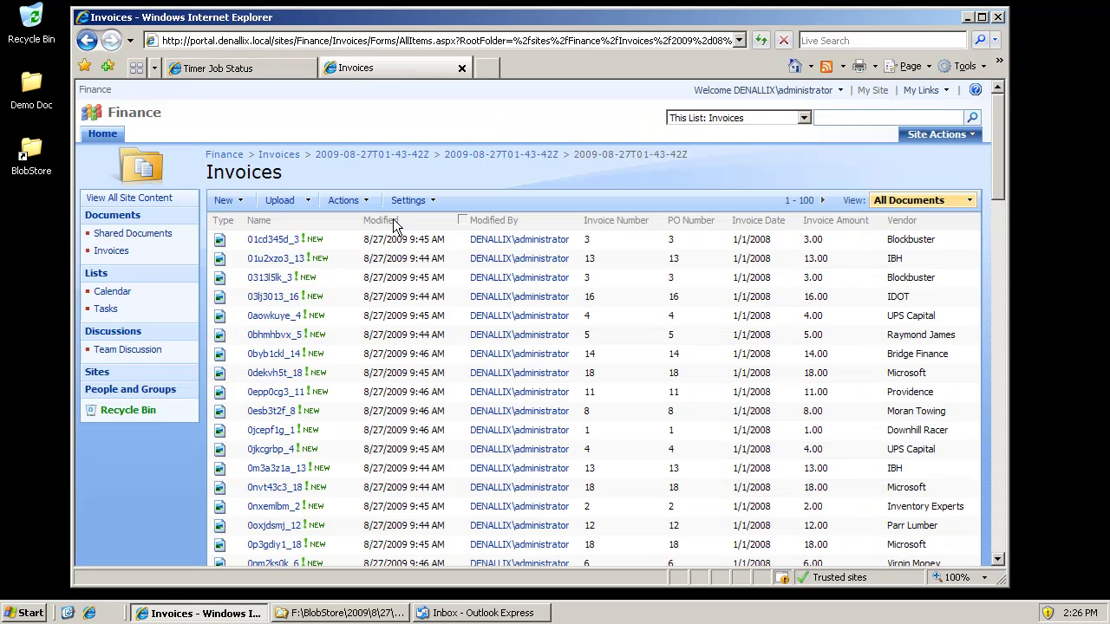
{"action": "left_click", "coordinate": [349, 373]}
{"action": "left_click", "coordinate": [303, 548]}
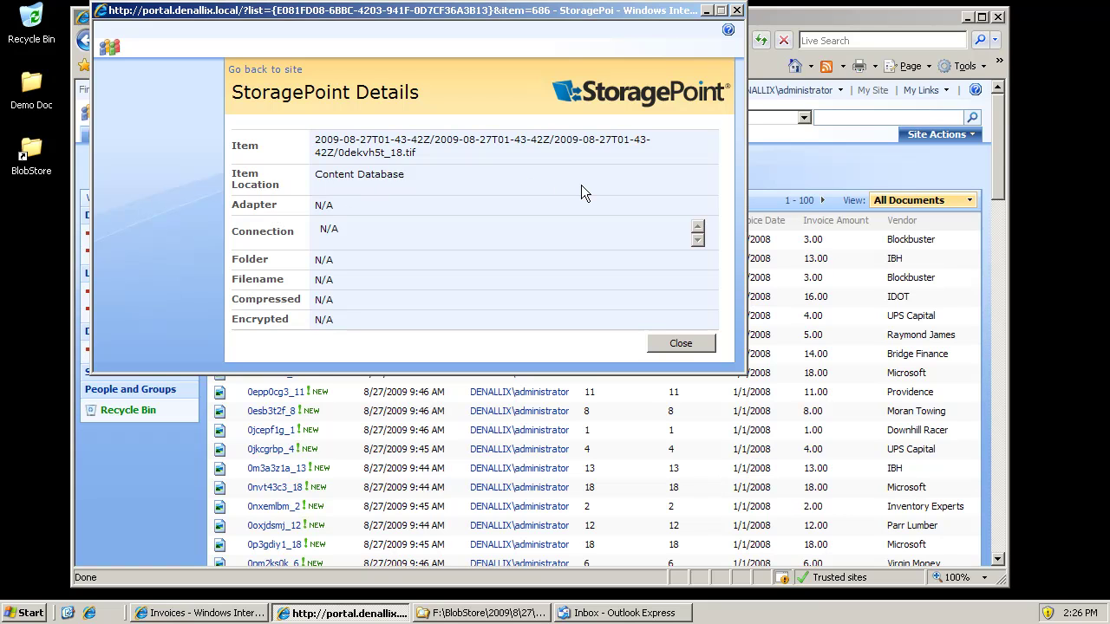
{"action": "left_click", "coordinate": [681, 343]}
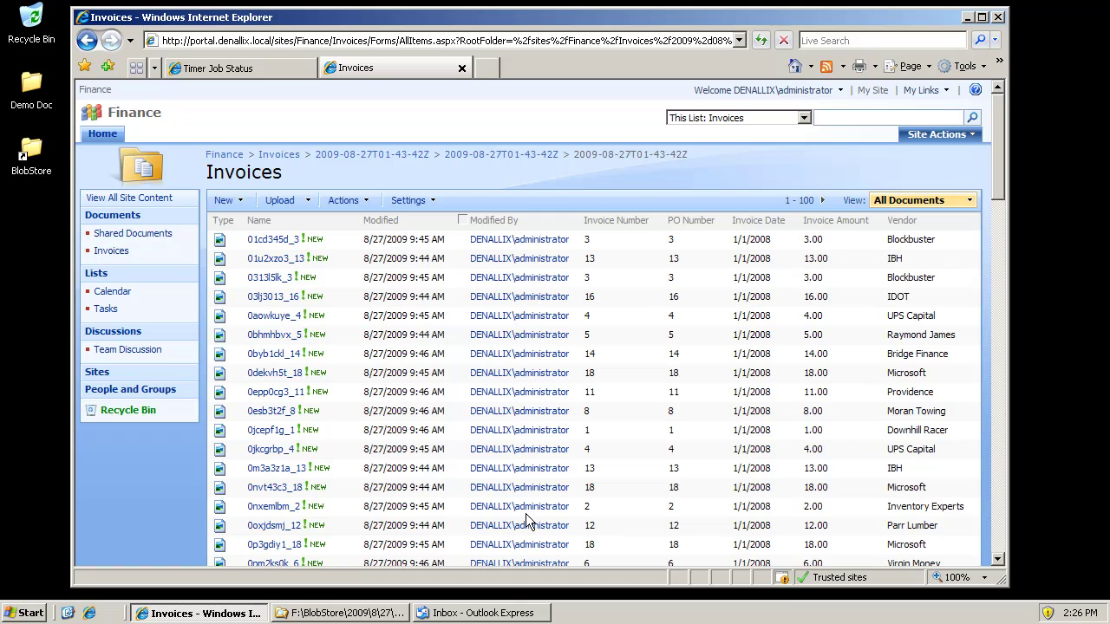